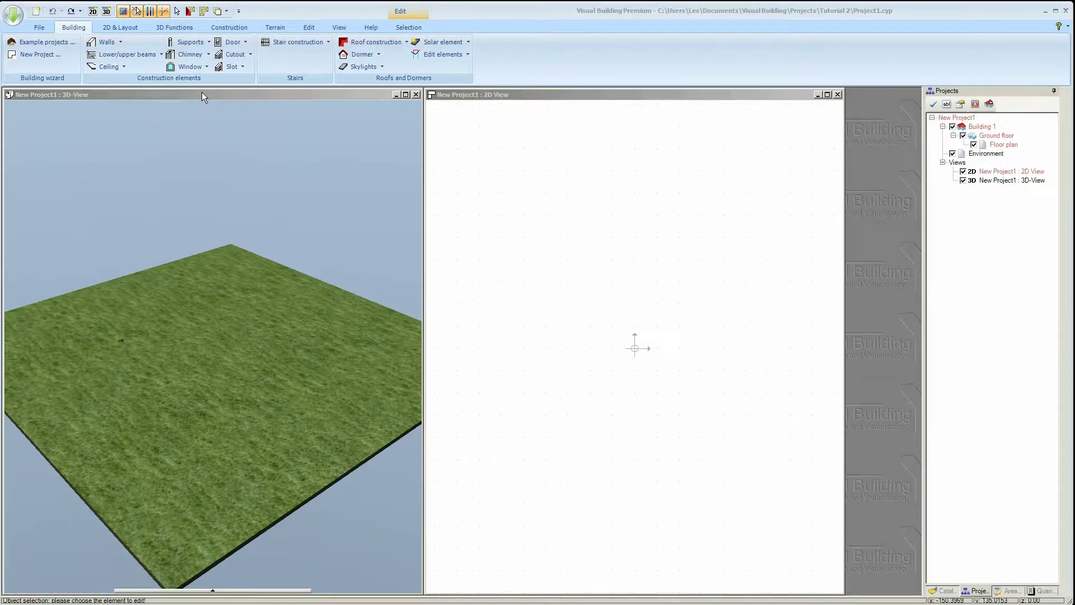
# Draw four external walls between two points around a rectangle, closing at the starting corner.
pyautogui.click(112, 43)
pyautogui.moveTo(126, 63)
pyautogui.click(230, 58)
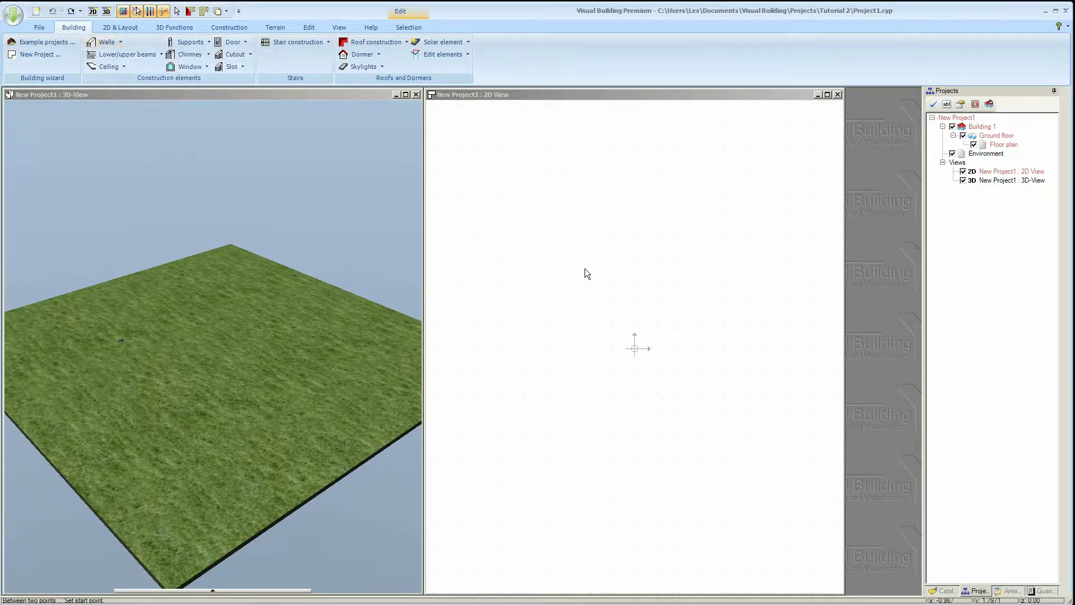
pyautogui.click(523, 259)
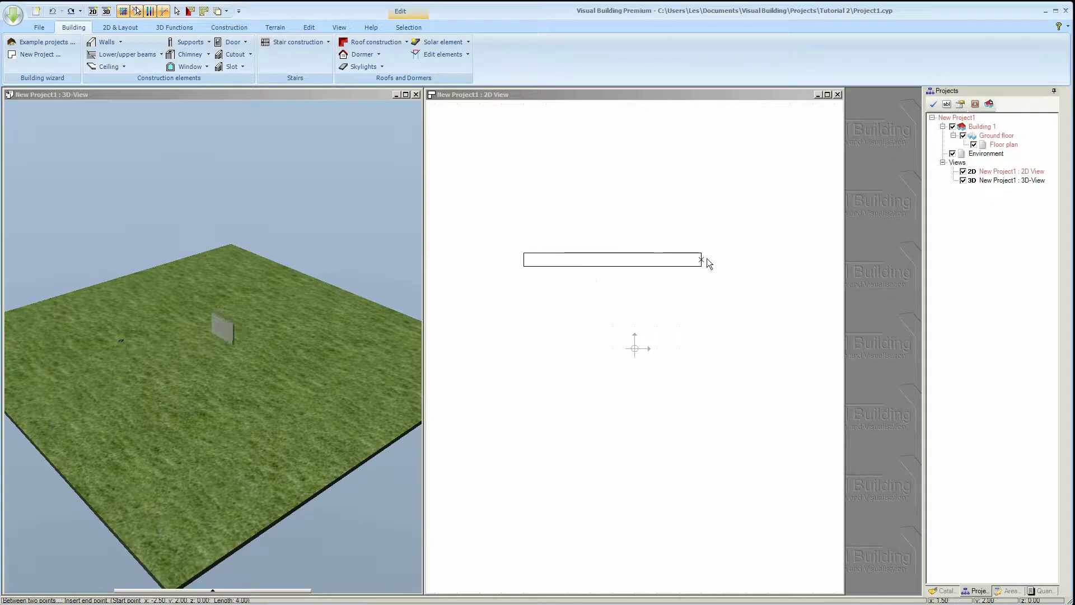
pyautogui.click(746, 260)
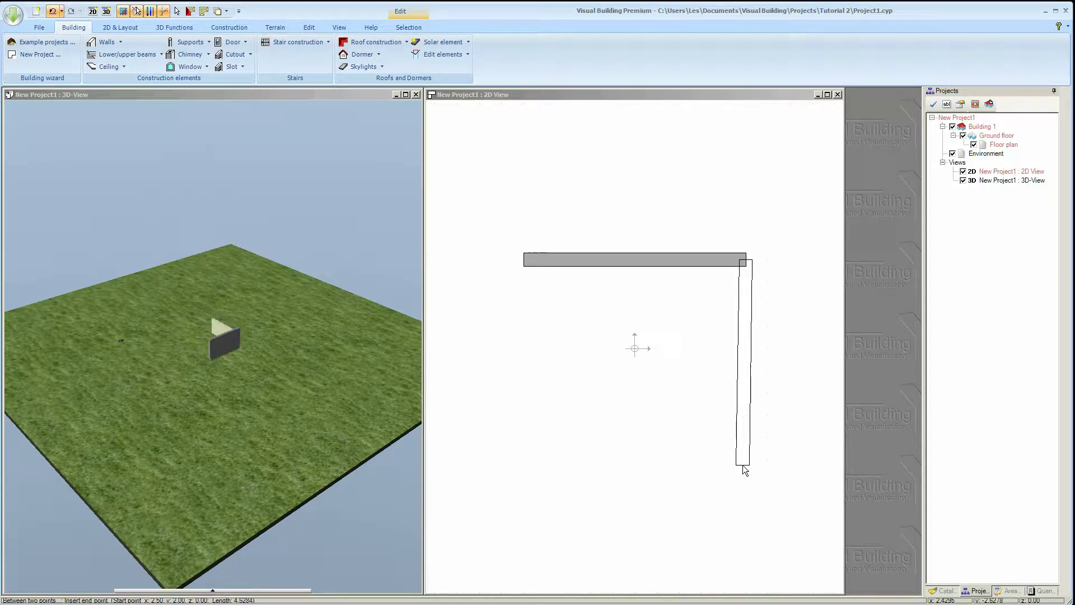
pyautogui.click(745, 465)
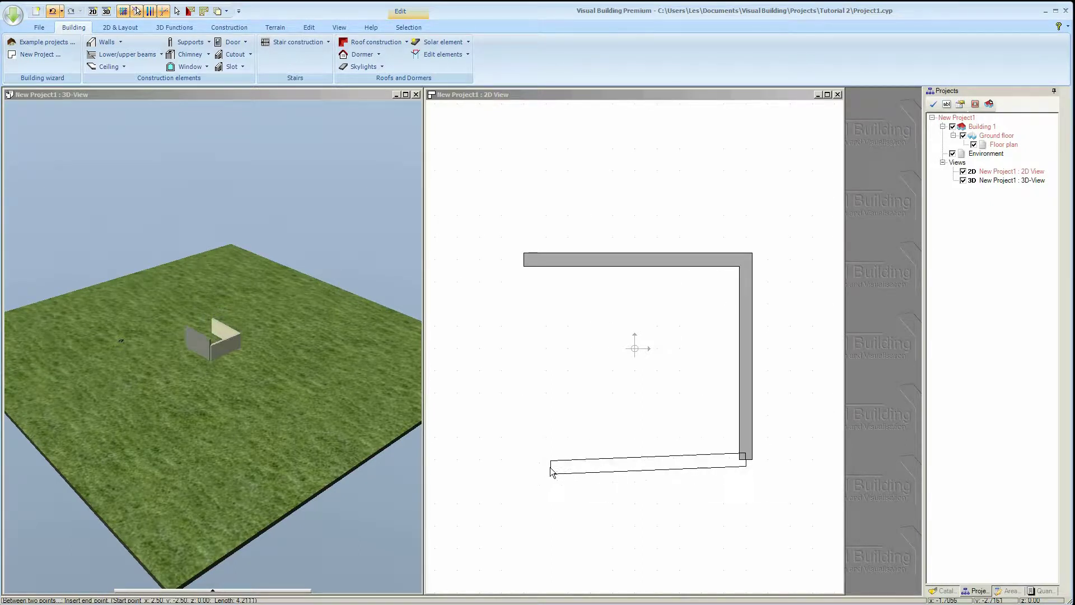
pyautogui.click(524, 459)
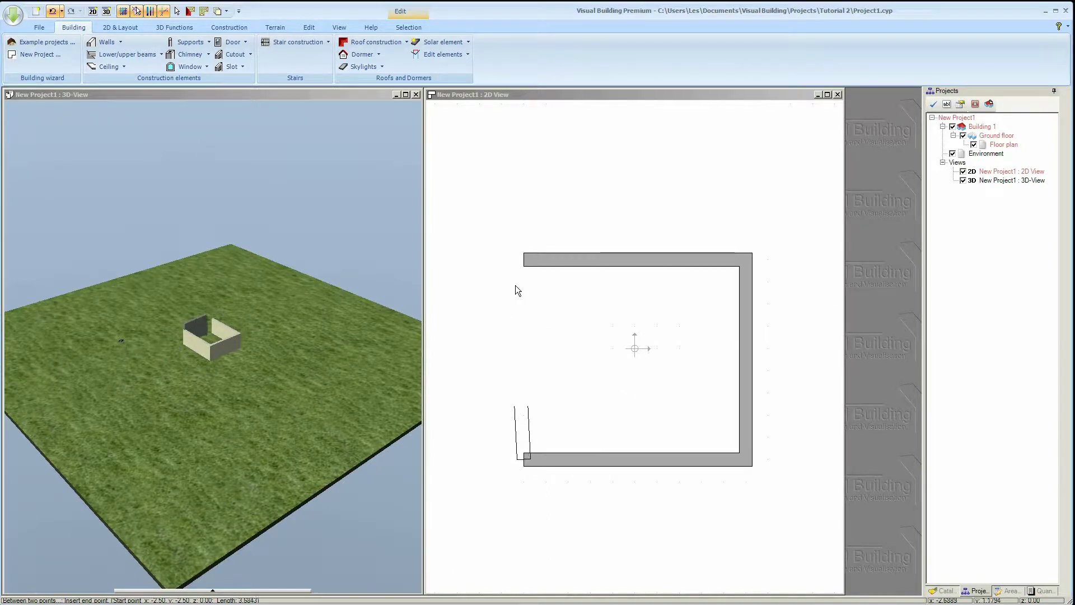
pyautogui.click(524, 259)
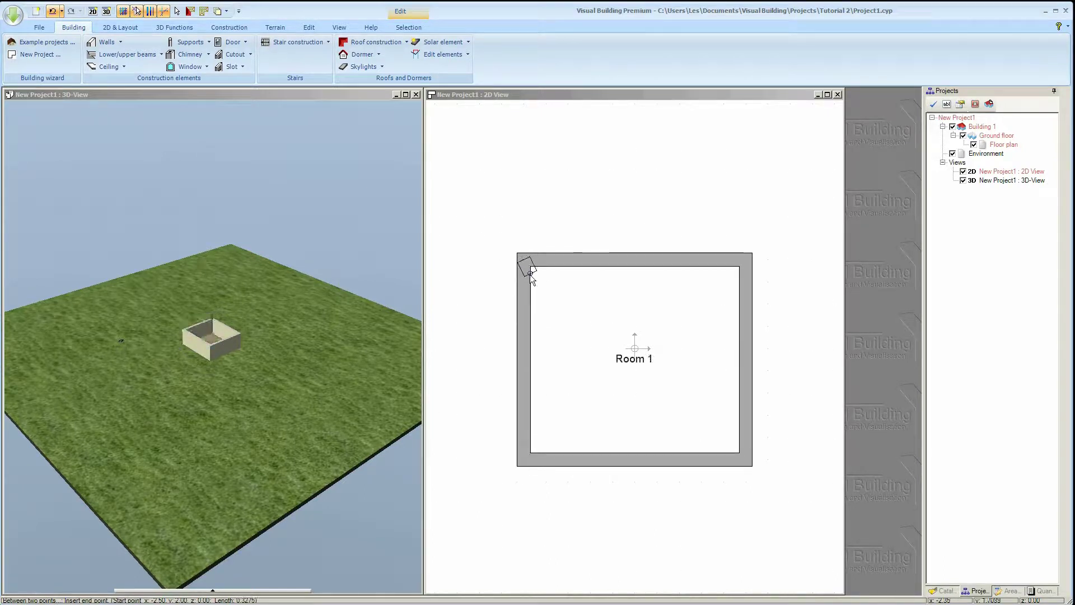
pyautogui.rightClick(566, 296)
pyautogui.click(573, 301)
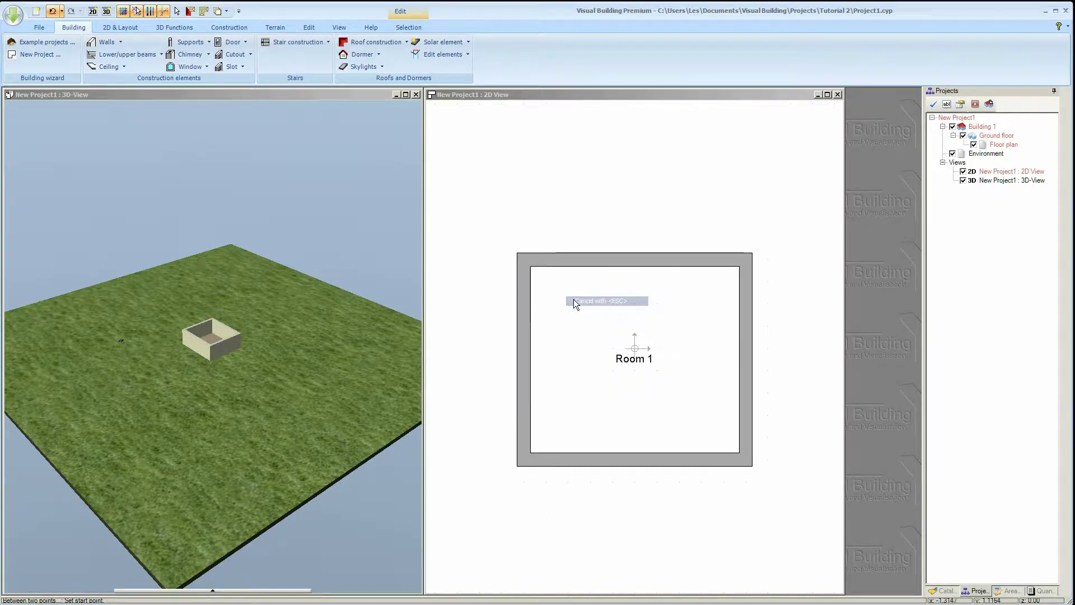
# Zoom the 3D view in on the new Room 1.
pyautogui.click(207, 93)
pyautogui.click(342, 27)
pyautogui.click(339, 54)
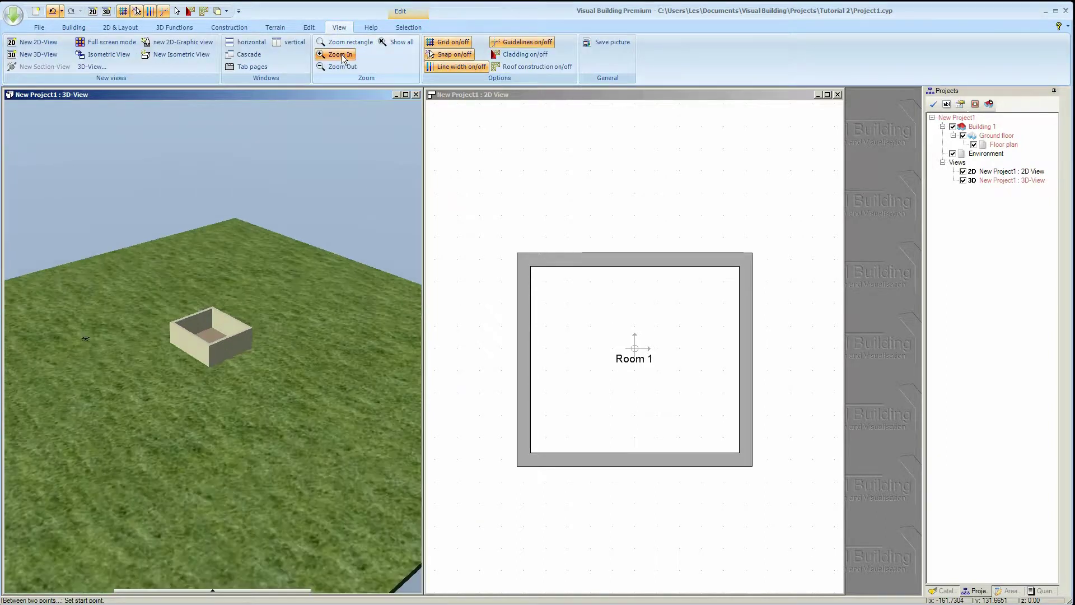
pyautogui.click(342, 58)
pyautogui.scroll(3, 325, 83)
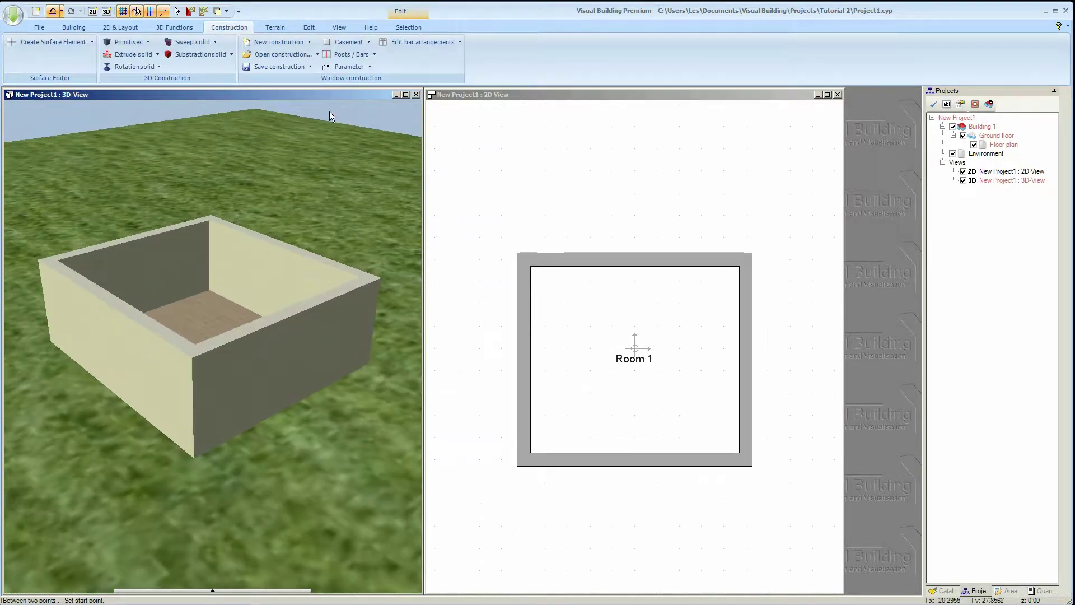
# Choose Freepositioning under Window > Window construction on the Building tab.
pyautogui.click(73, 28)
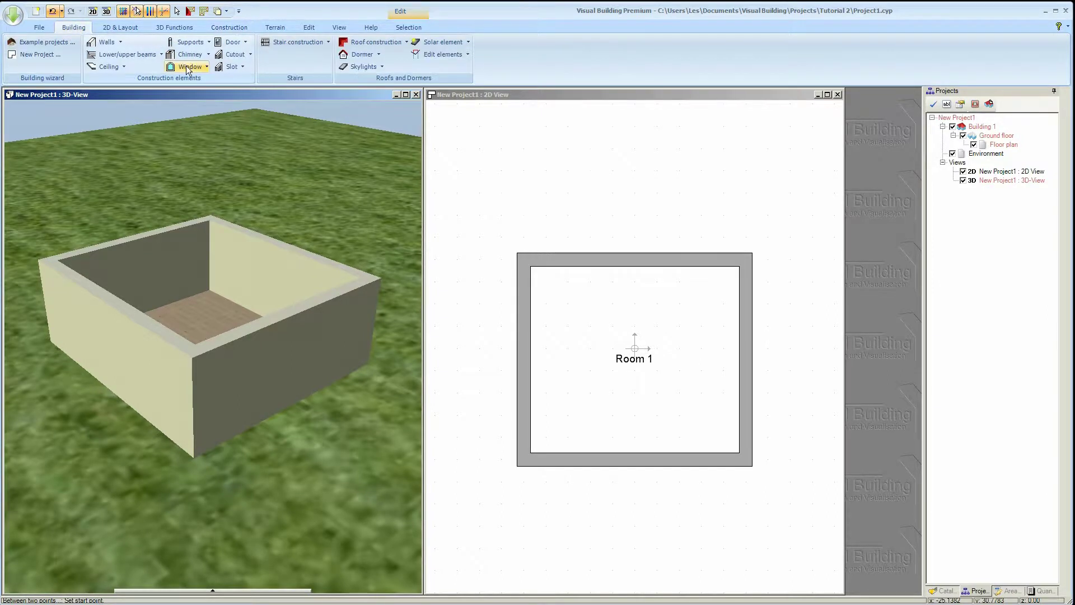
pyautogui.click(188, 67)
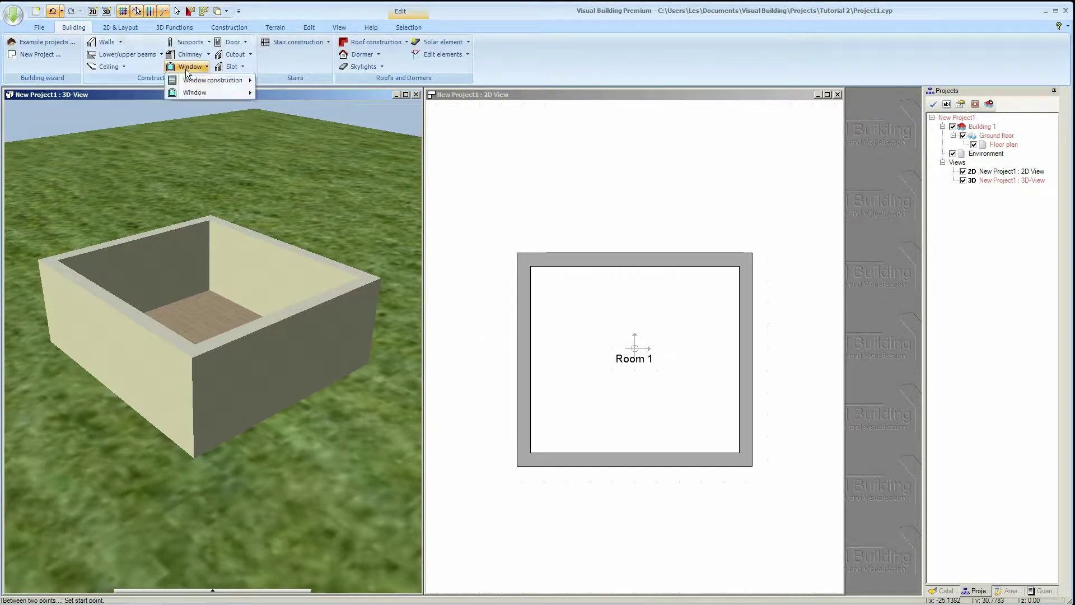
pyautogui.click(221, 81)
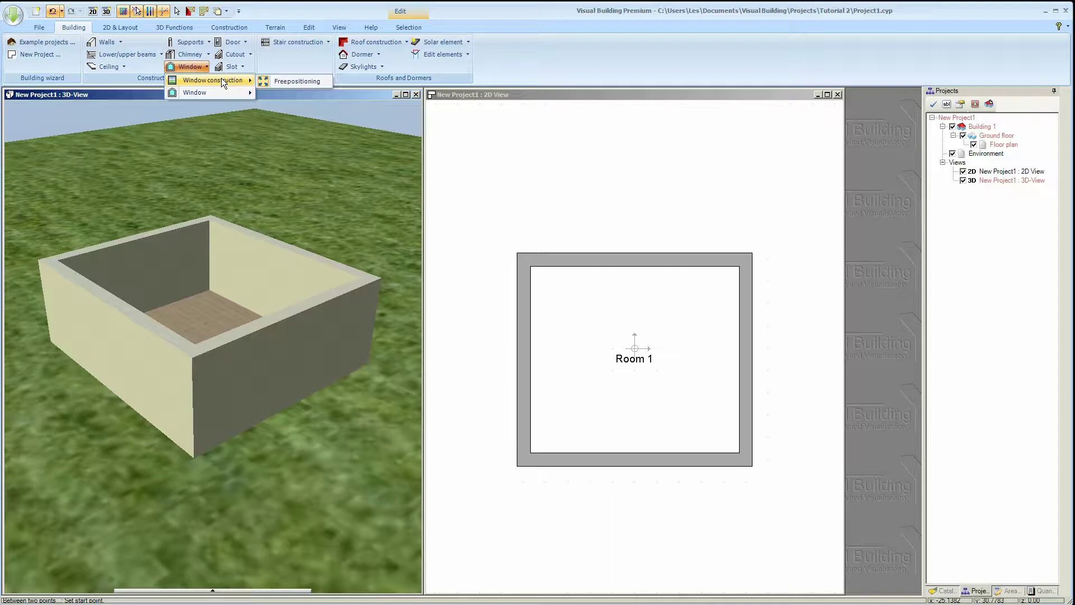
pyautogui.click(275, 81)
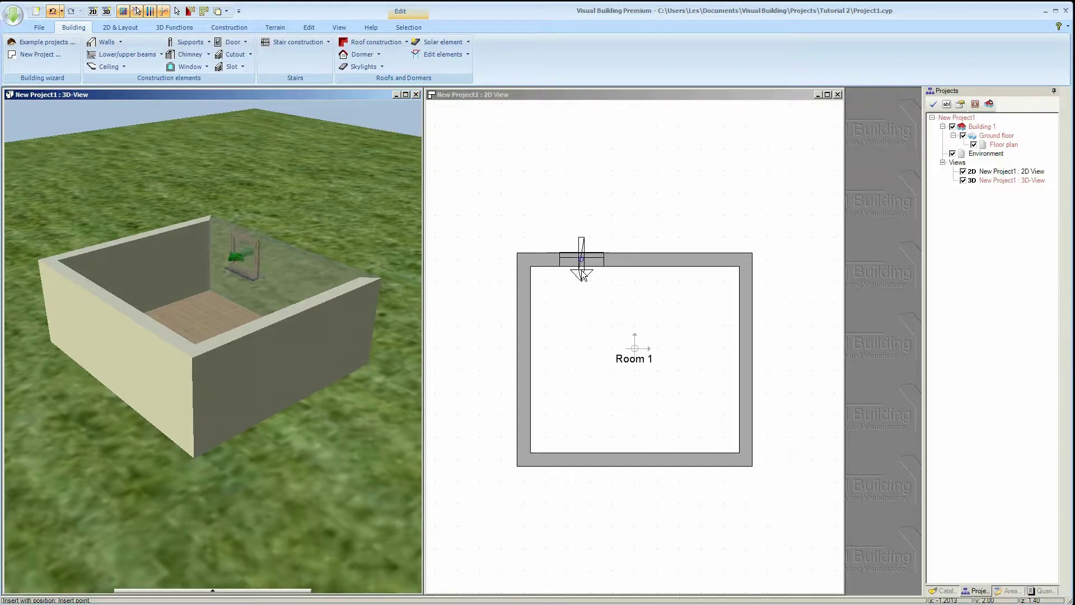
# Insert 0.90 m windows: two in the top wall, one in the right wall, one in the bottom wall.
pyautogui.click(581, 268)
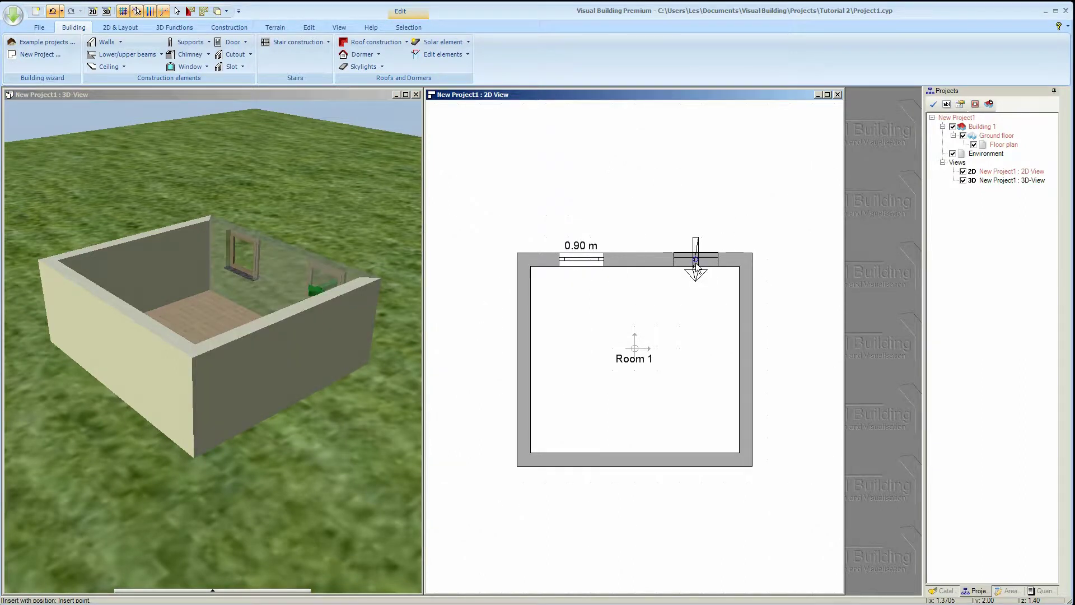
pyautogui.click(696, 263)
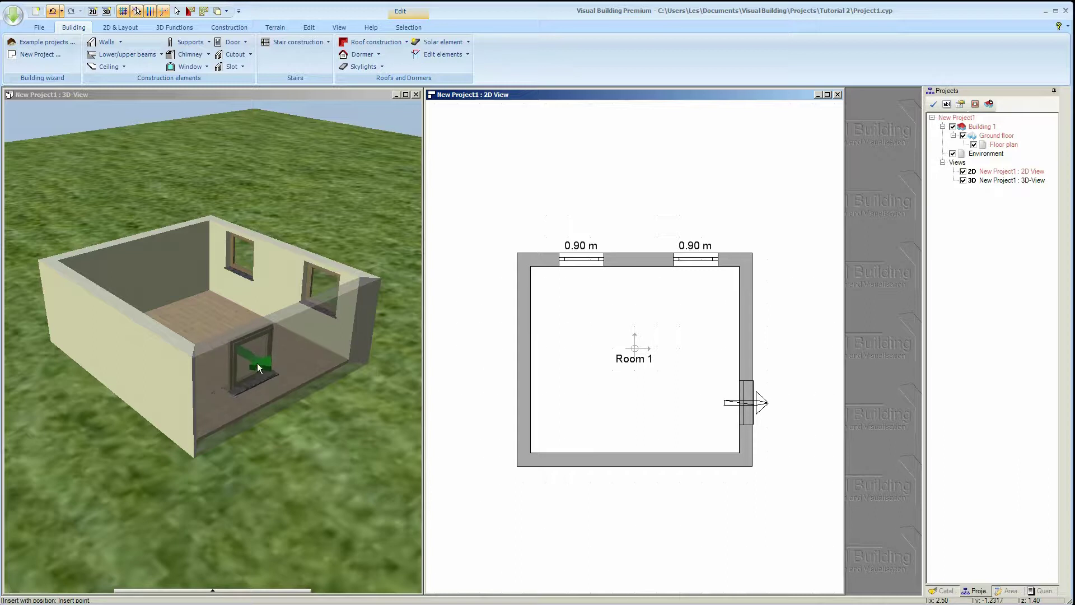
pyautogui.click(256, 366)
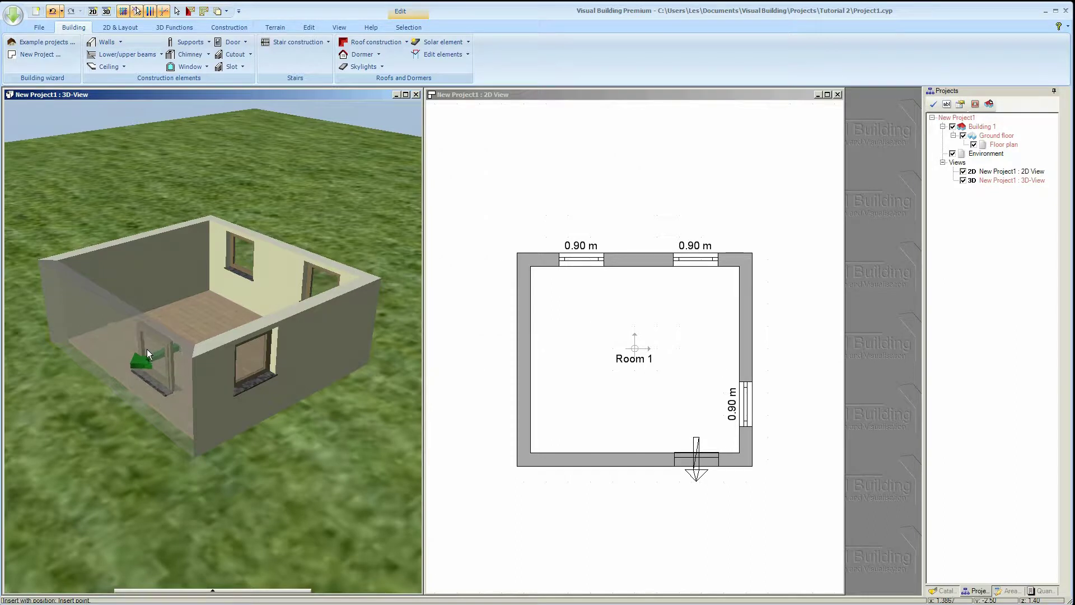
pyautogui.click(147, 348)
# Change the opening direction of the right-wall unit and the bottom-wall door, then deselect.
pyautogui.rightClick(745, 402)
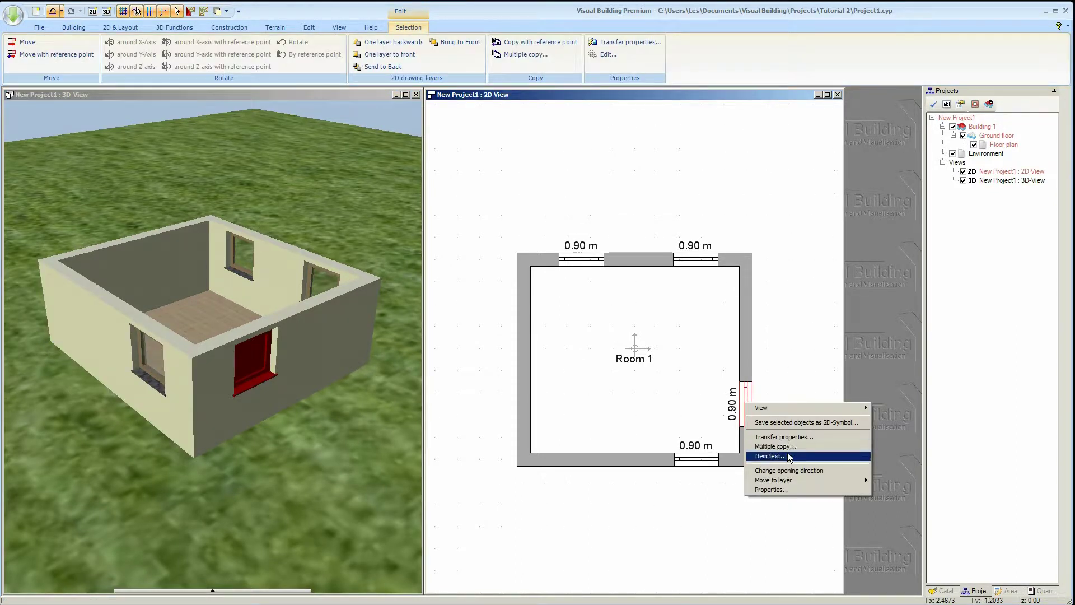
pyautogui.click(787, 472)
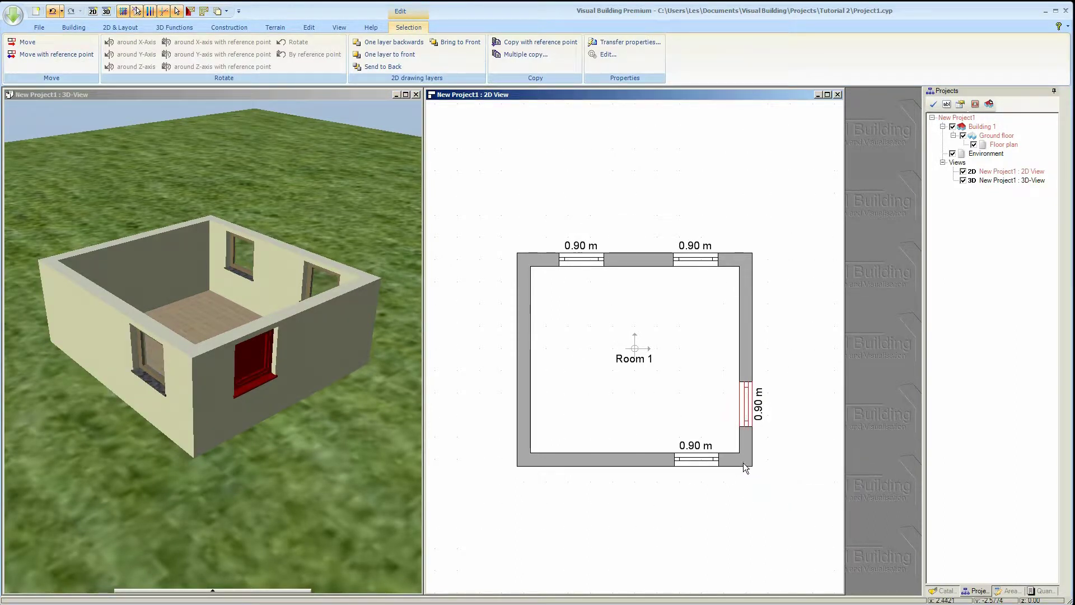
pyautogui.click(698, 461)
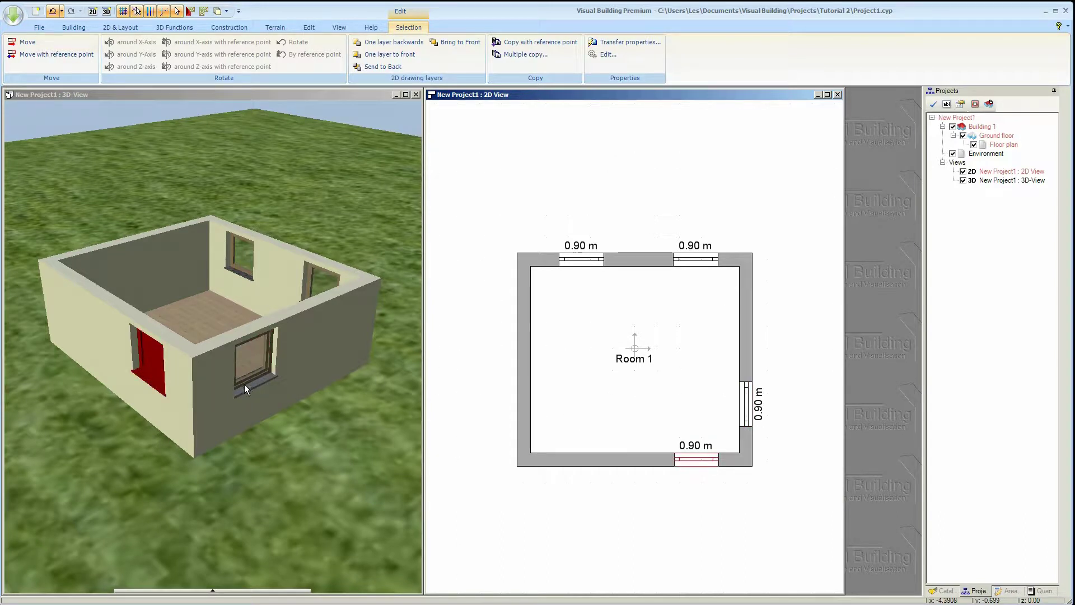
pyautogui.click(150, 385)
pyautogui.rightClick(149, 367)
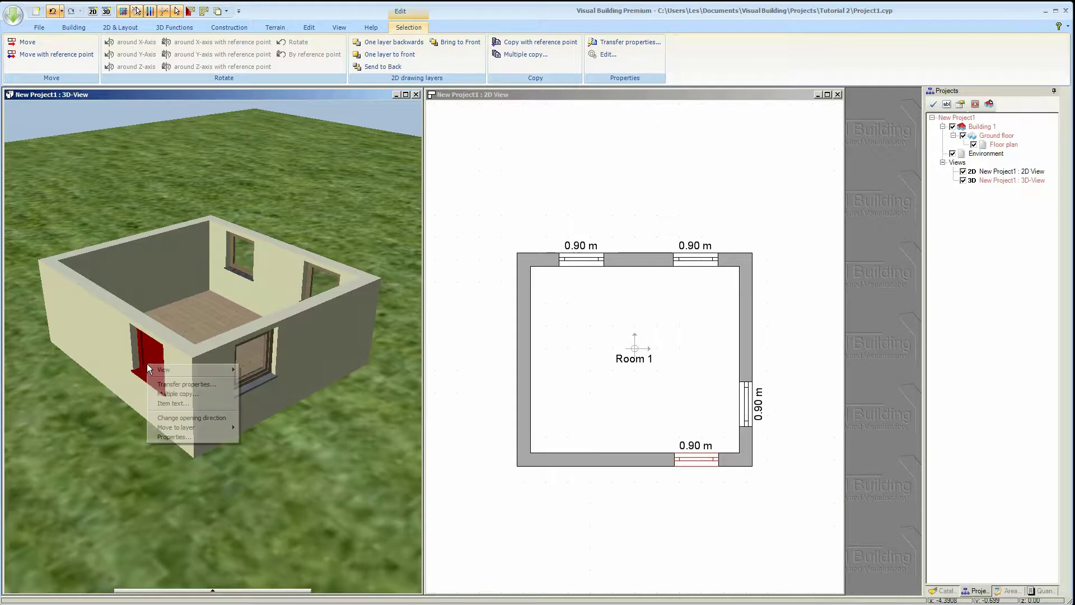
pyautogui.click(184, 419)
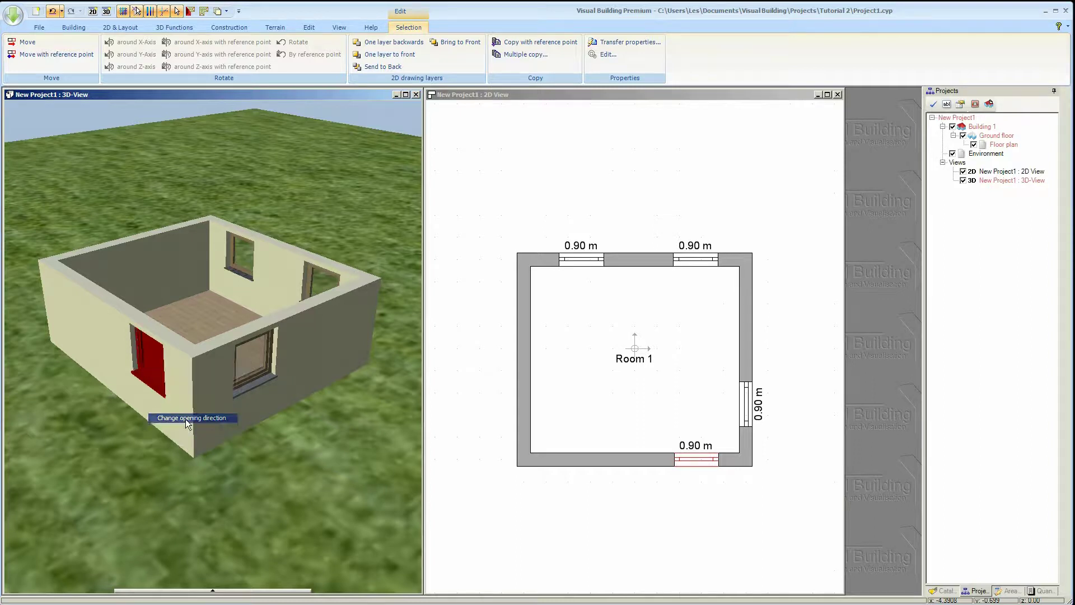
pyautogui.click(297, 432)
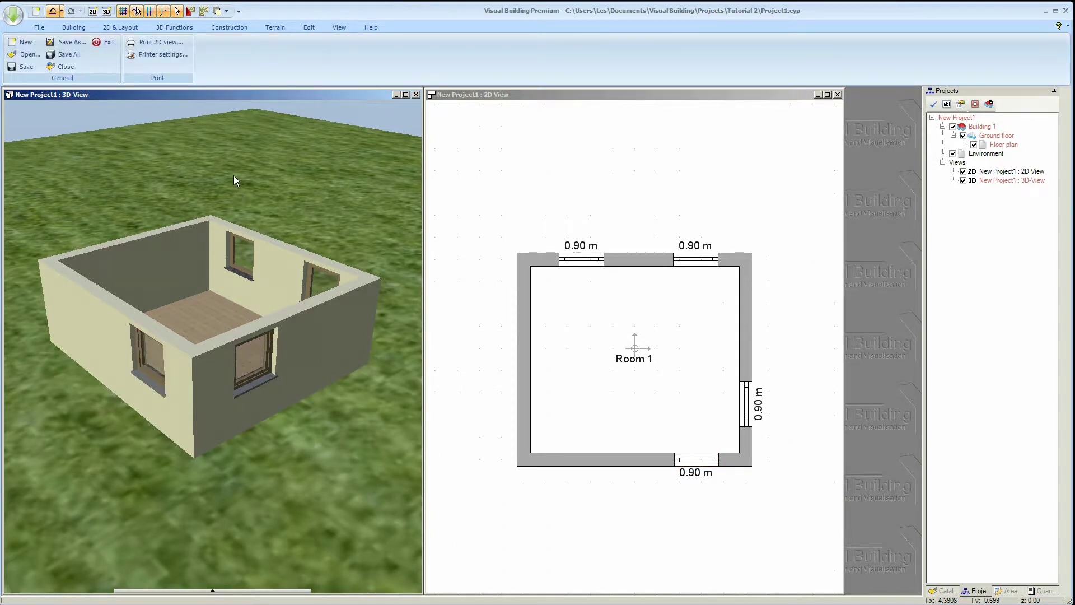
# Change the top-left window's style to 'Window, Arched'.
pyautogui.click(583, 262)
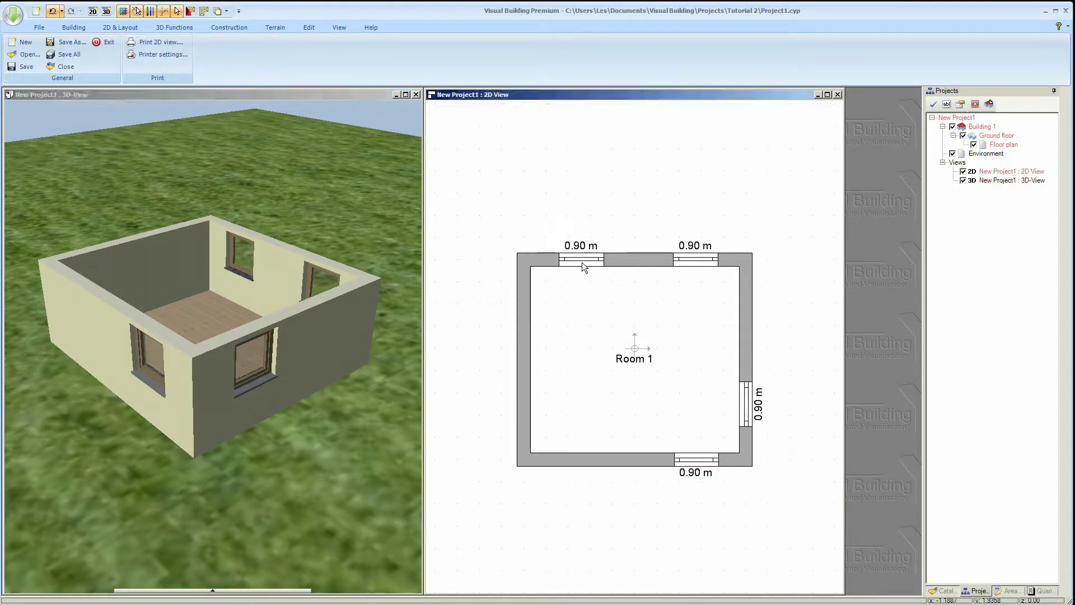
pyautogui.doubleClick(583, 262)
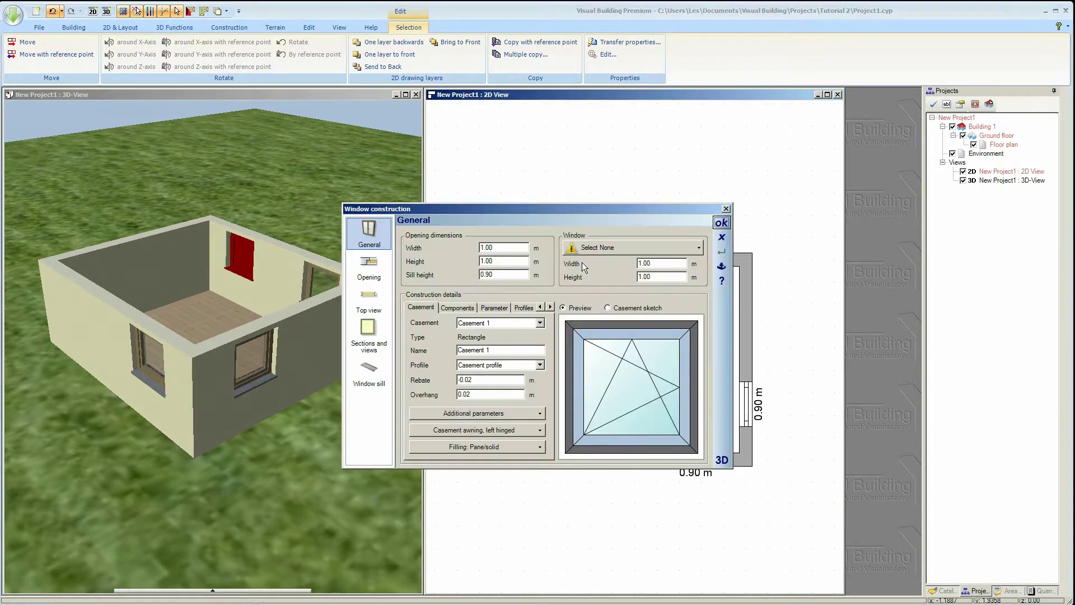
pyautogui.click(699, 248)
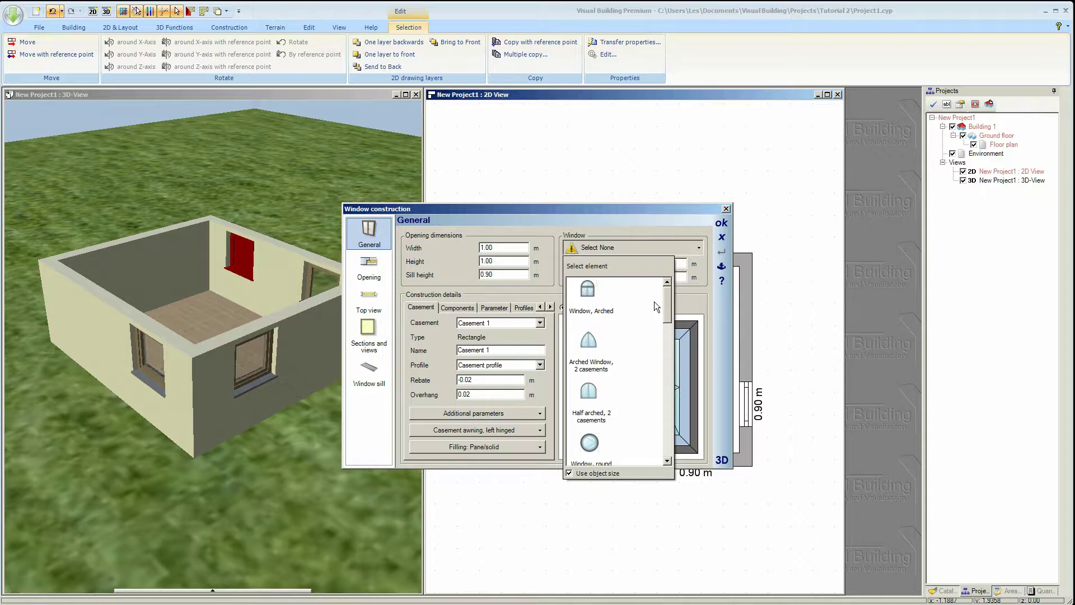
pyautogui.click(593, 295)
pyautogui.click(722, 223)
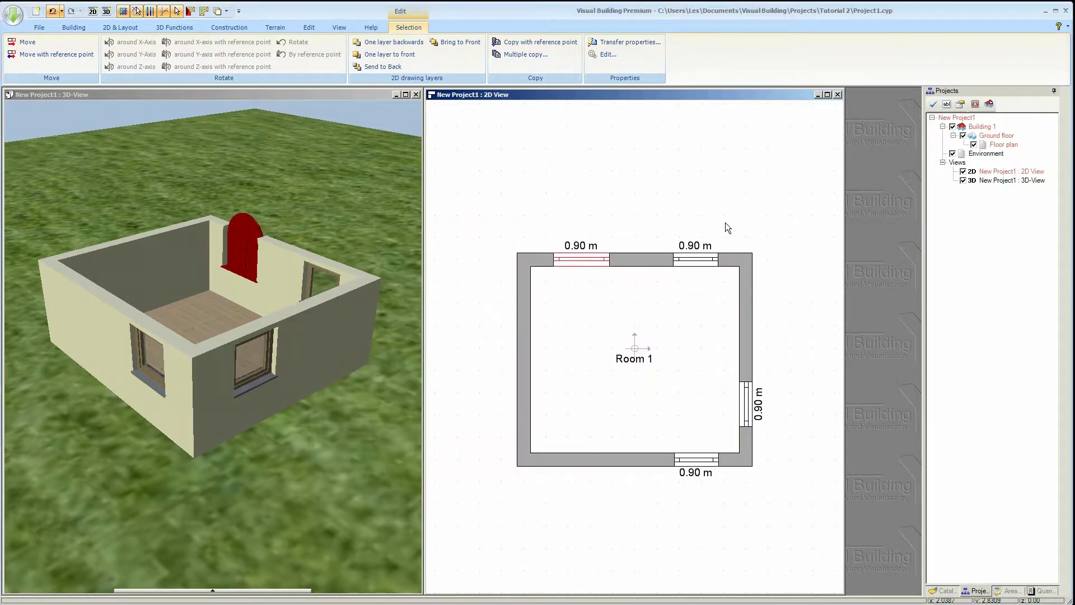
# Set the arched window's sill height to 0.3 m.
pyautogui.click(239, 275)
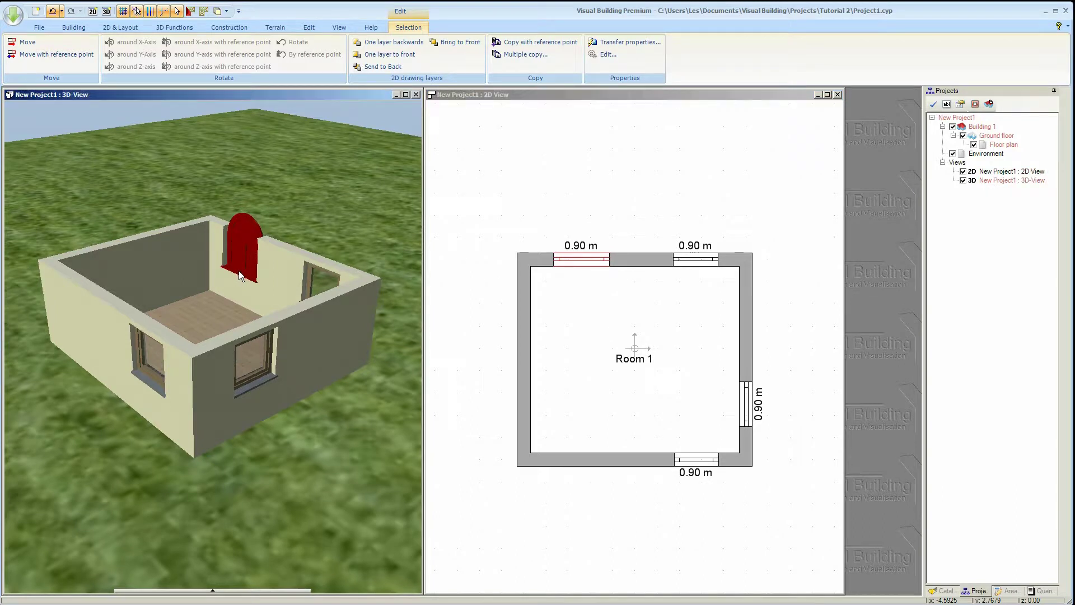
pyautogui.doubleClick(240, 275)
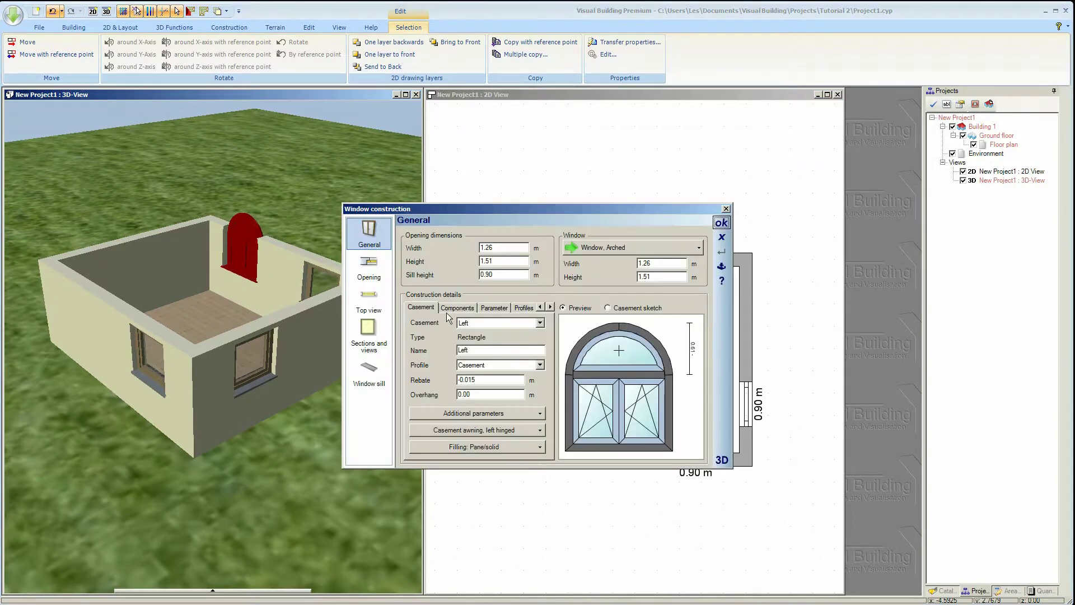
pyautogui.doubleClick(504, 275)
pyautogui.write('0.3')
pyautogui.press('Return')
pyautogui.click(721, 221)
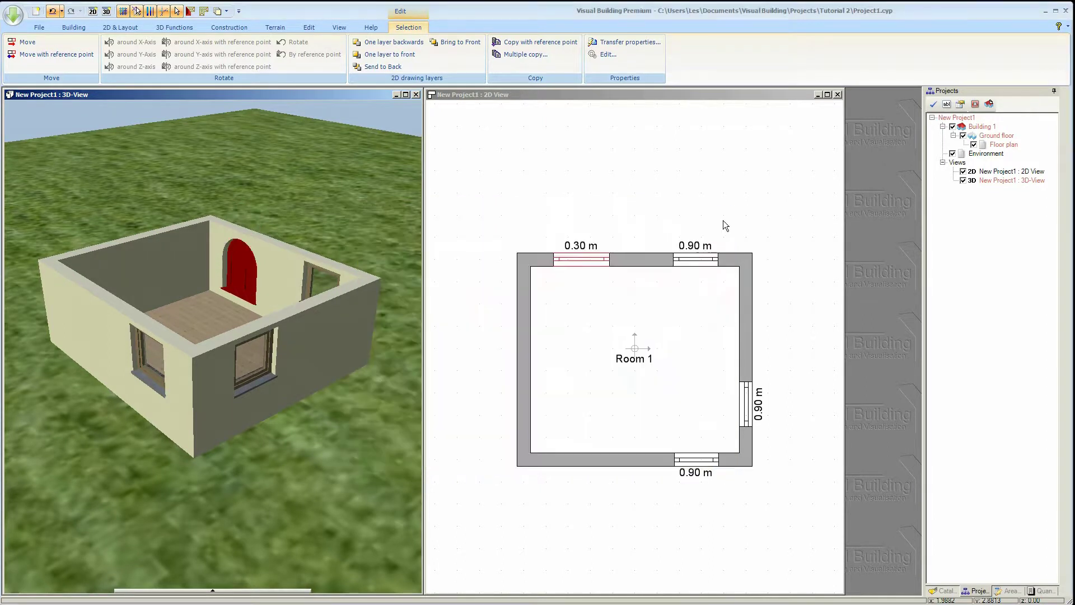
# Set the arched window's Outer window sill to 'none' in its Window sill settings.
pyautogui.doubleClick(578, 250)
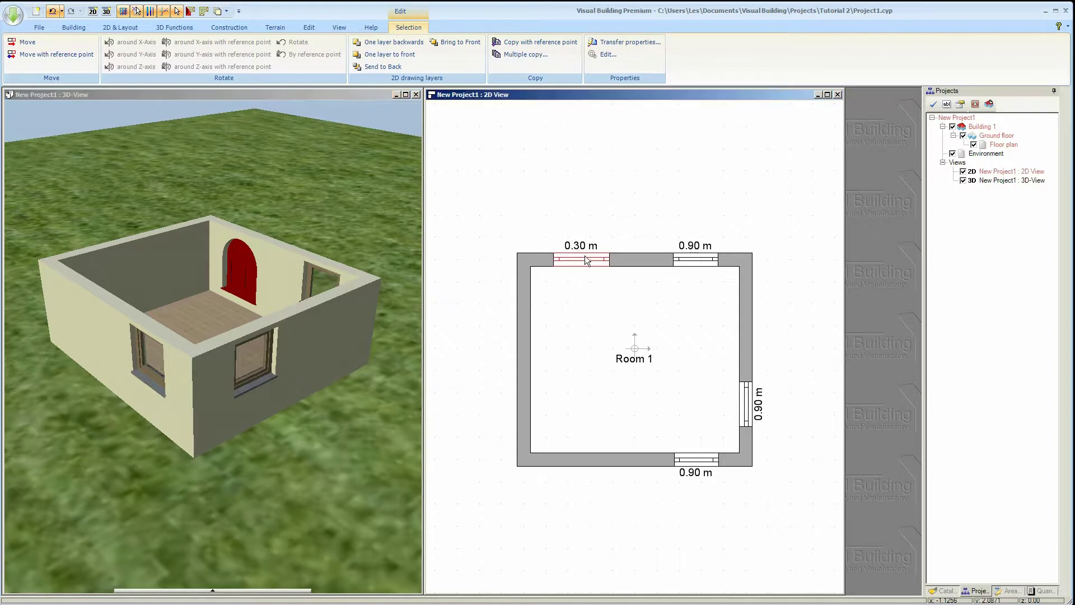
pyautogui.click(384, 279)
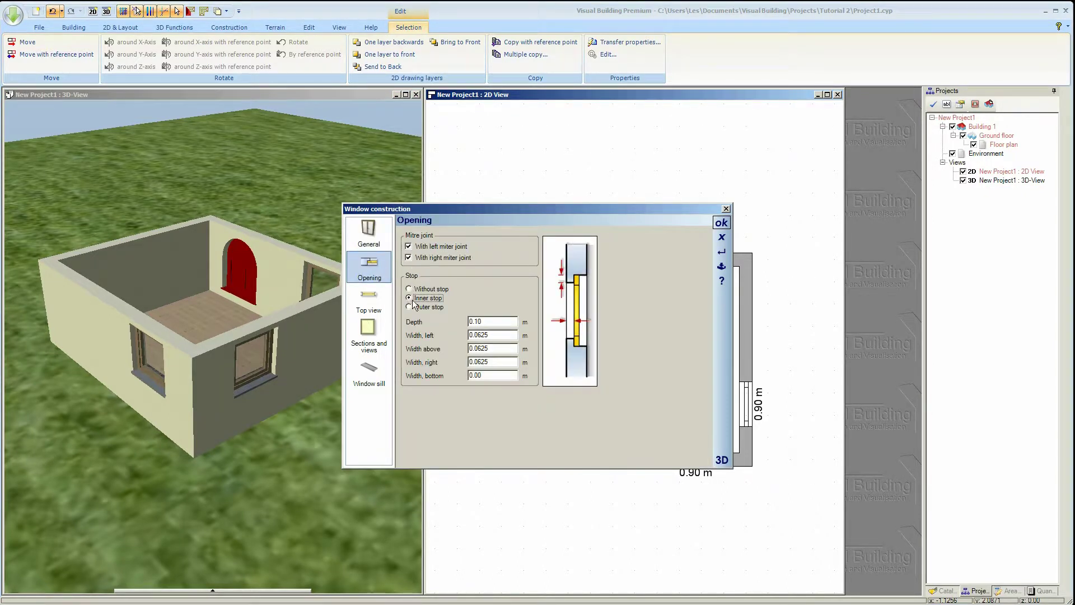
pyautogui.click(368, 370)
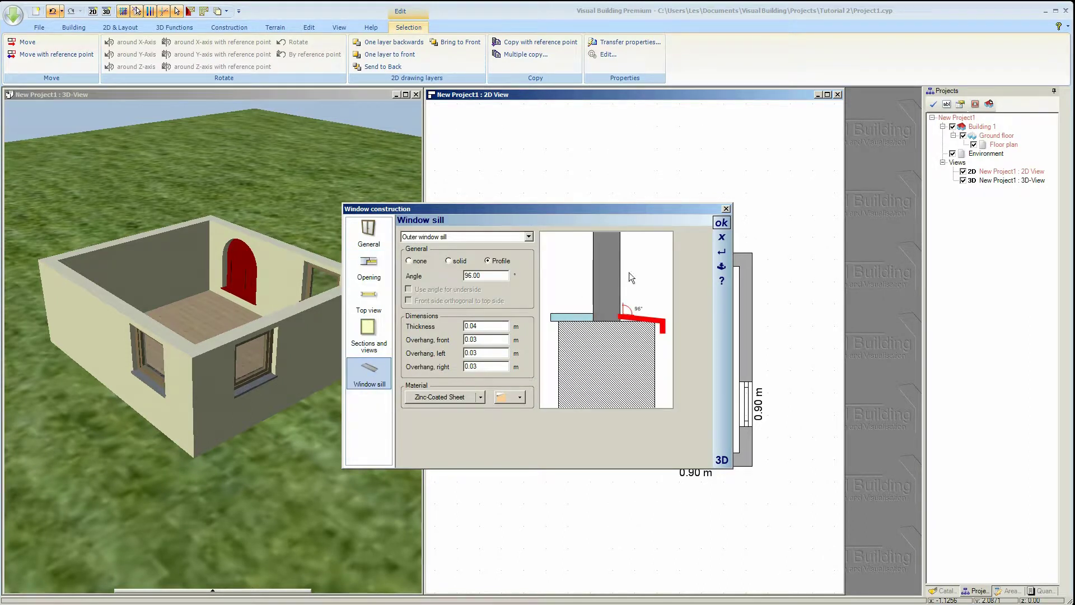
pyautogui.click(529, 237)
pyautogui.click(541, 237)
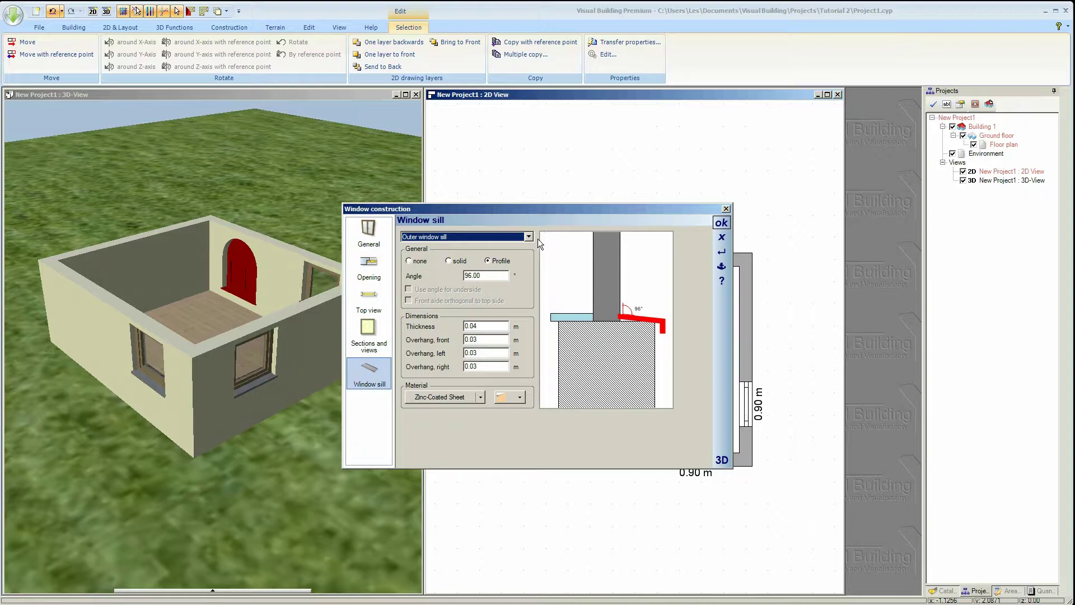
pyautogui.click(423, 262)
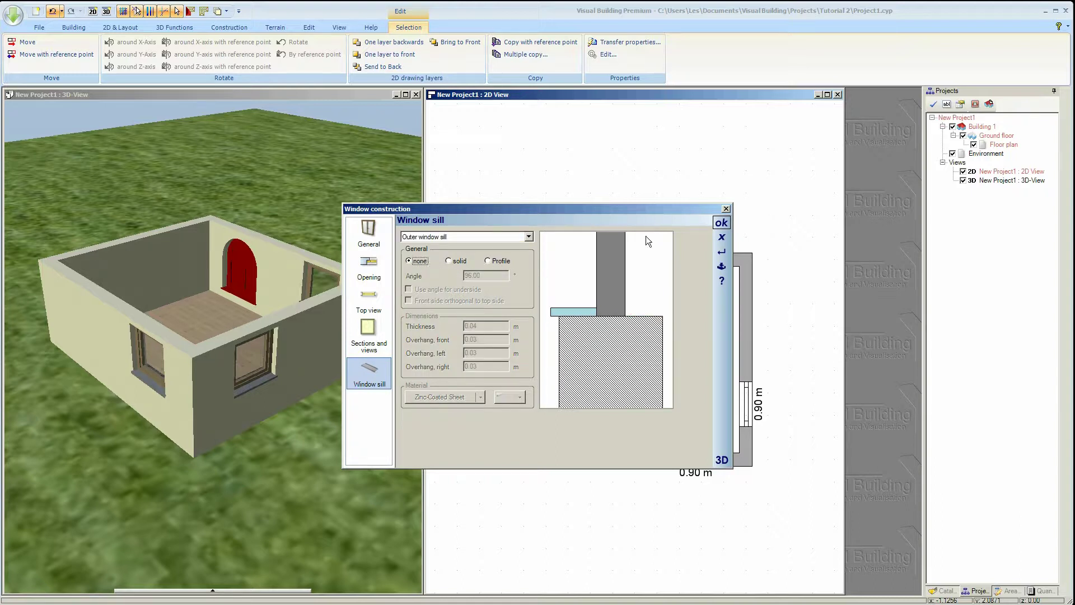
pyautogui.click(721, 222)
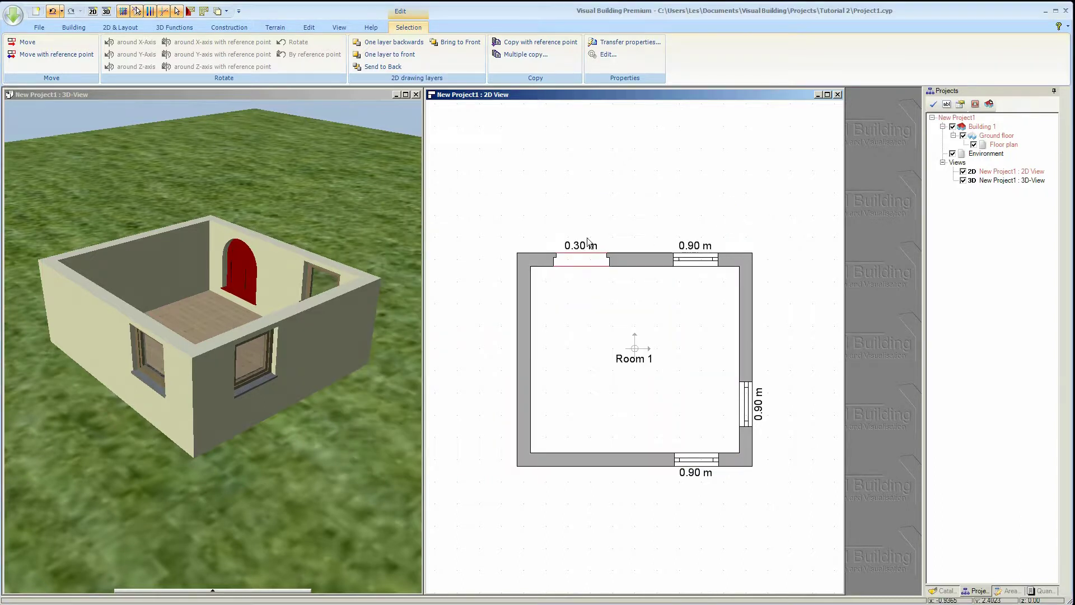
pyautogui.moveTo(358, 190)
pyautogui.mouseDown()
pyautogui.moveTo(313, 204)
pyautogui.moveTo(250, 176)
pyautogui.moveTo(274, 174)
pyautogui.moveTo(283, 221)
pyautogui.moveTo(398, 176)
pyautogui.moveTo(340, 166)
pyautogui.moveTo(358, 173)
pyautogui.mouseUp()
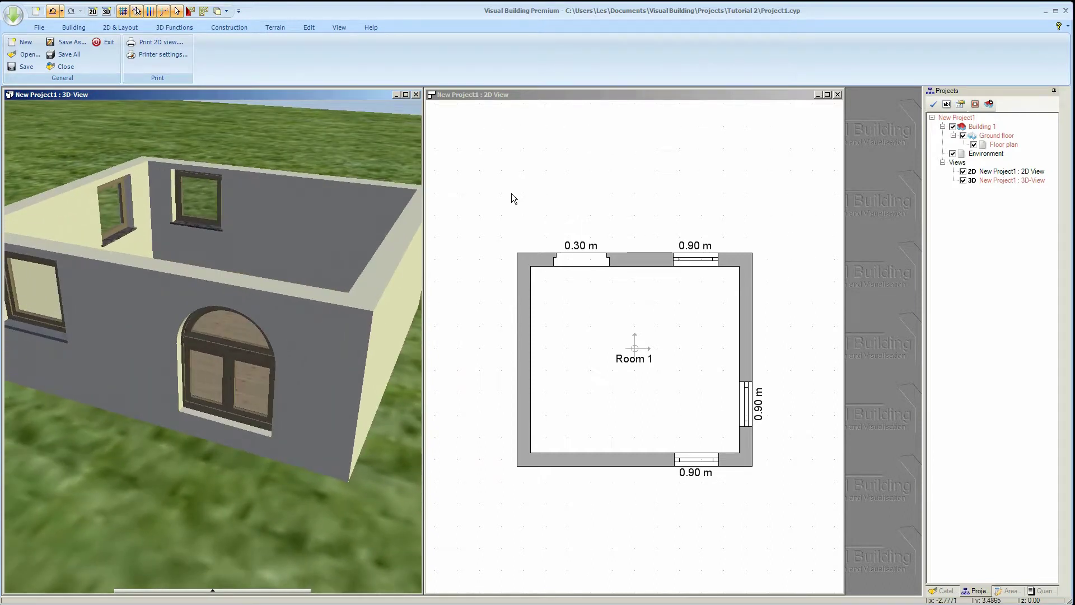
# Bring up the Window construction choices under the Building tab's Window dropdown.
pyautogui.click(87, 28)
pyautogui.click(198, 68)
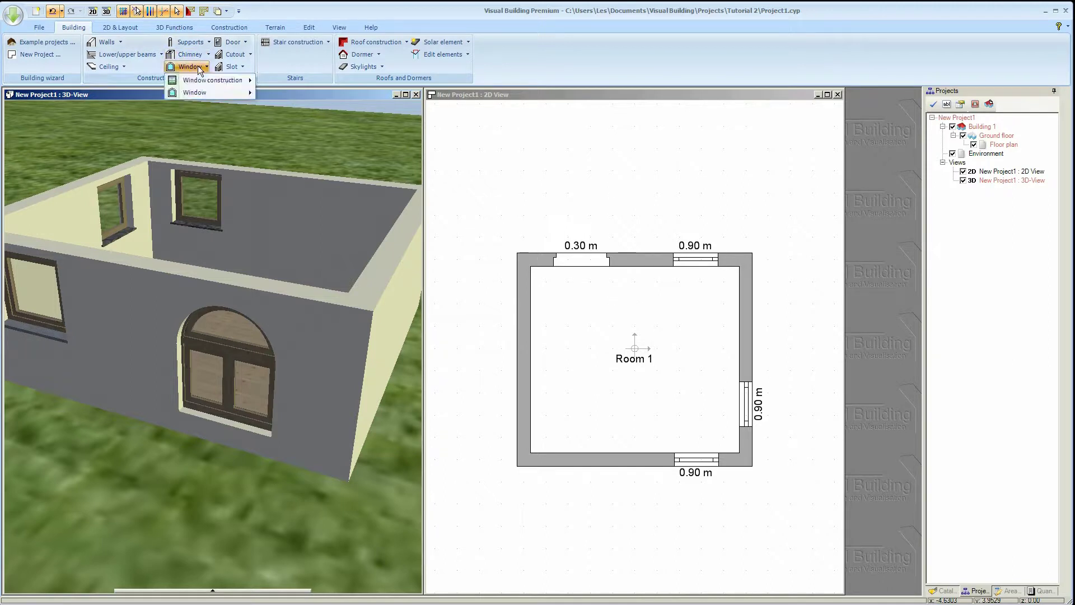
pyautogui.moveTo(211, 79)
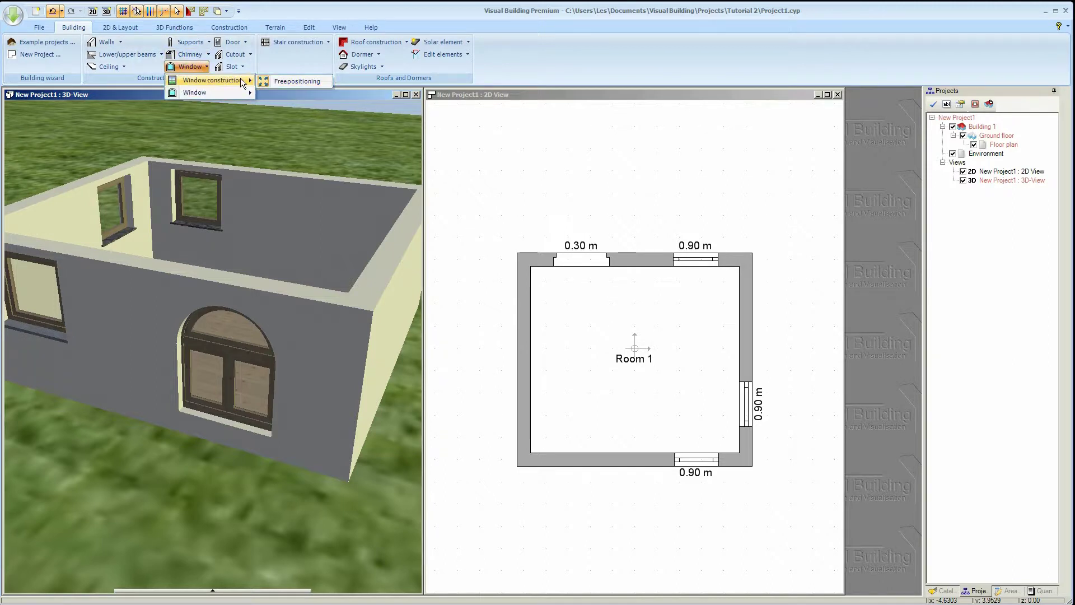
# Start a standard window and select type 101x88gb1 (1.01 m by 0.885 m).
pyautogui.click(200, 91)
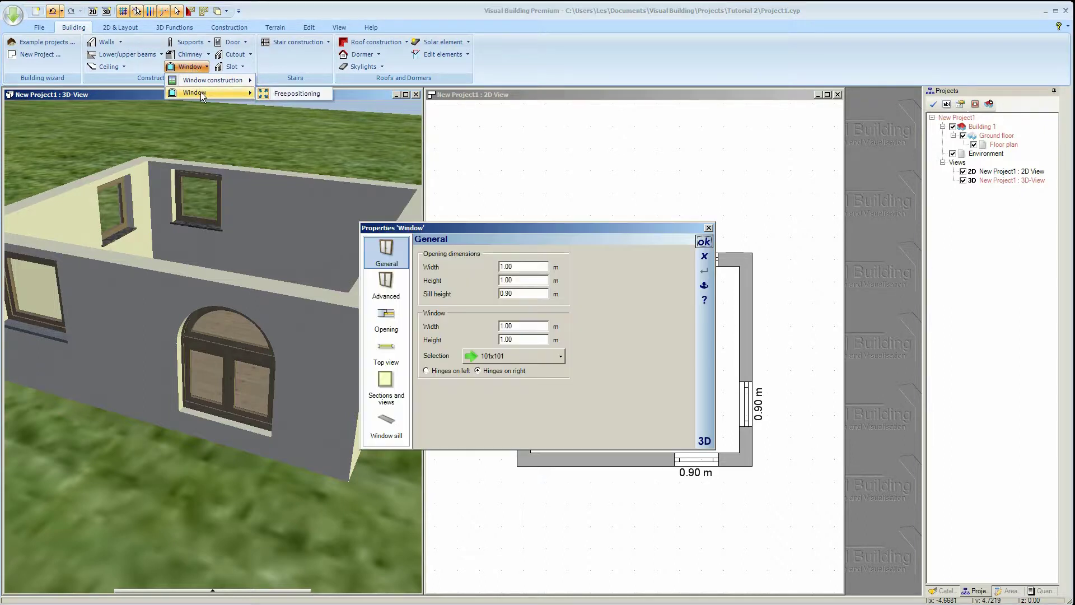
pyautogui.click(505, 357)
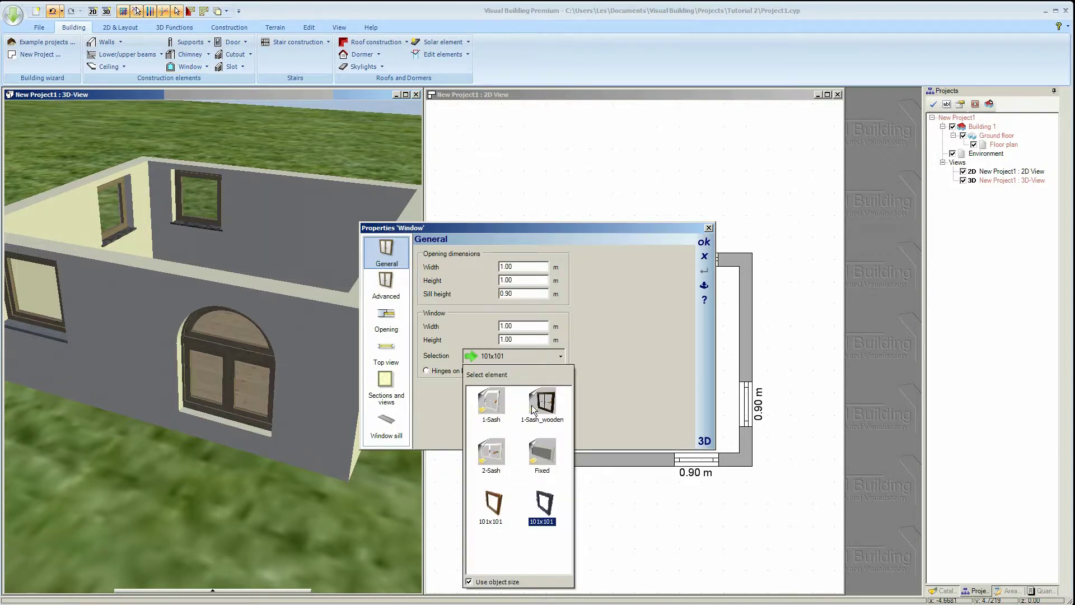
pyautogui.scroll(-5, 535, 412)
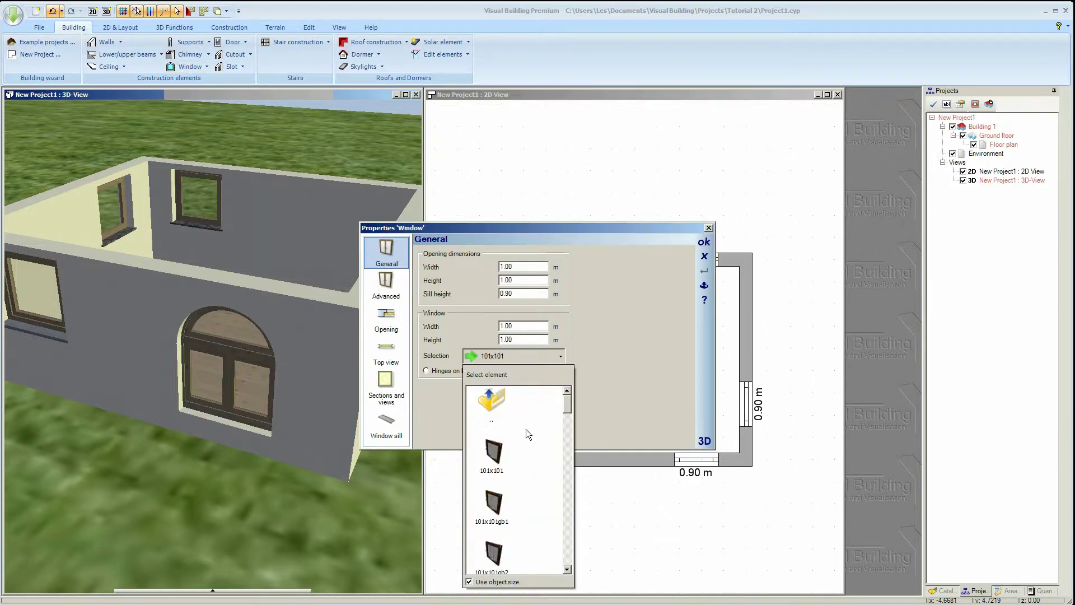
pyautogui.moveTo(566, 408); pyautogui.dragTo(562, 489)
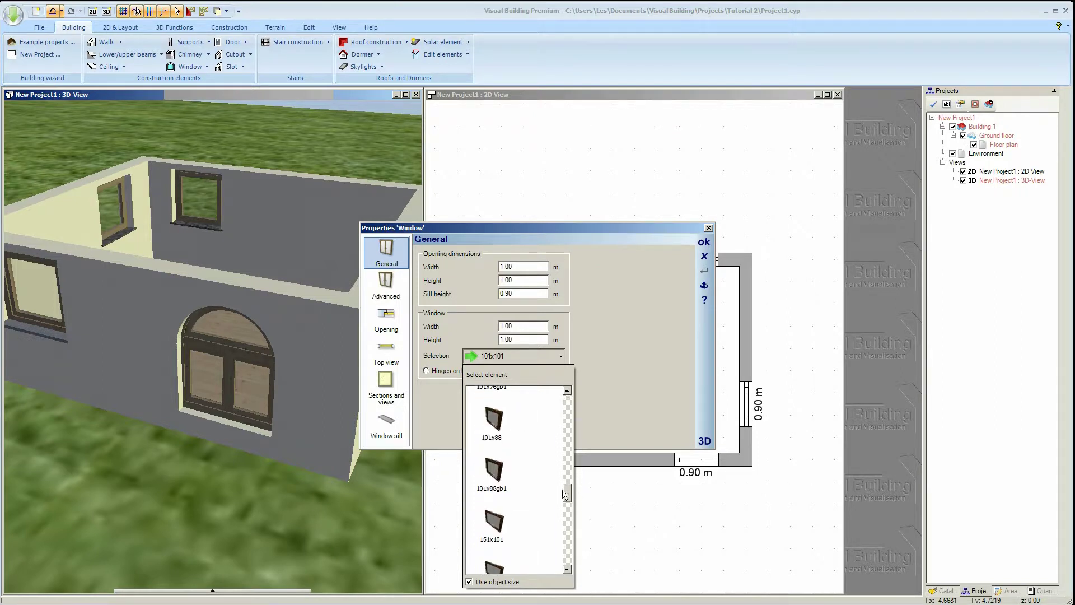
pyautogui.click(494, 476)
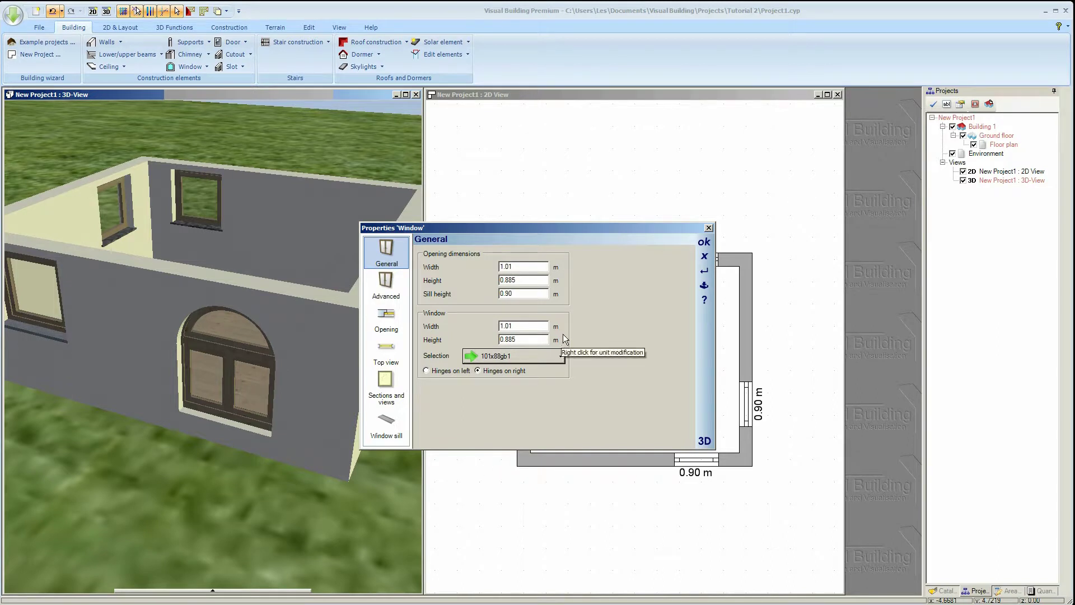
# Place the 101x88gb1 window in the bottom wall and the left wall.
pyautogui.click(706, 242)
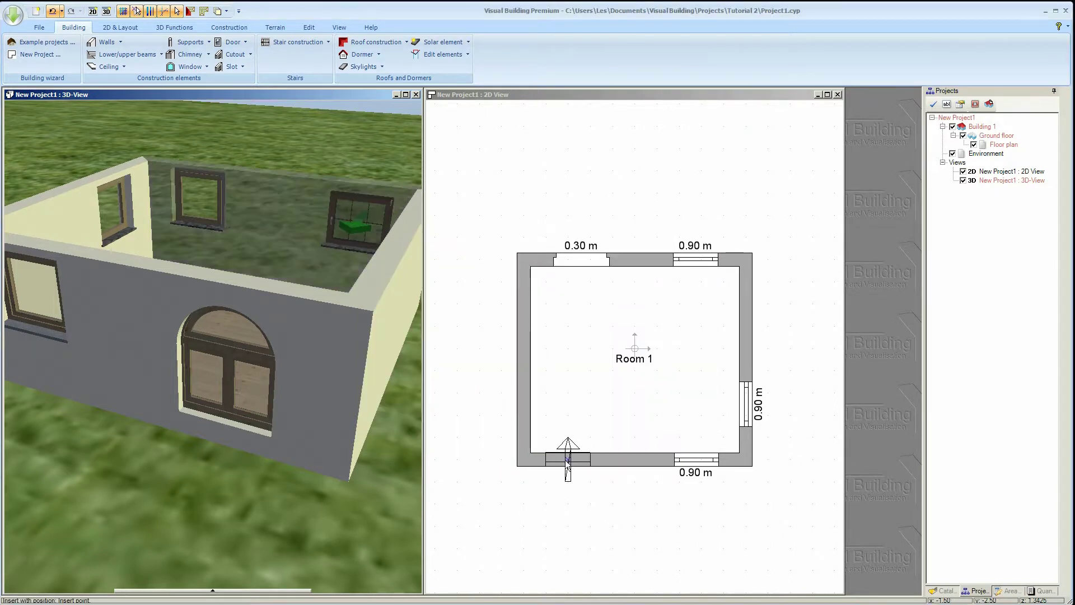
pyautogui.click(580, 470)
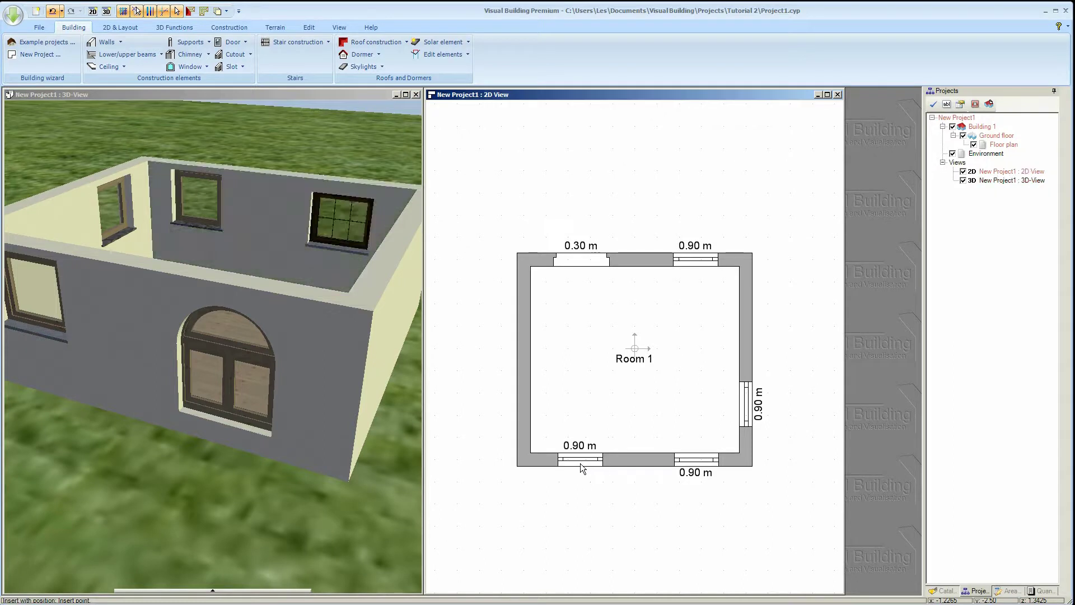
pyautogui.click(512, 363)
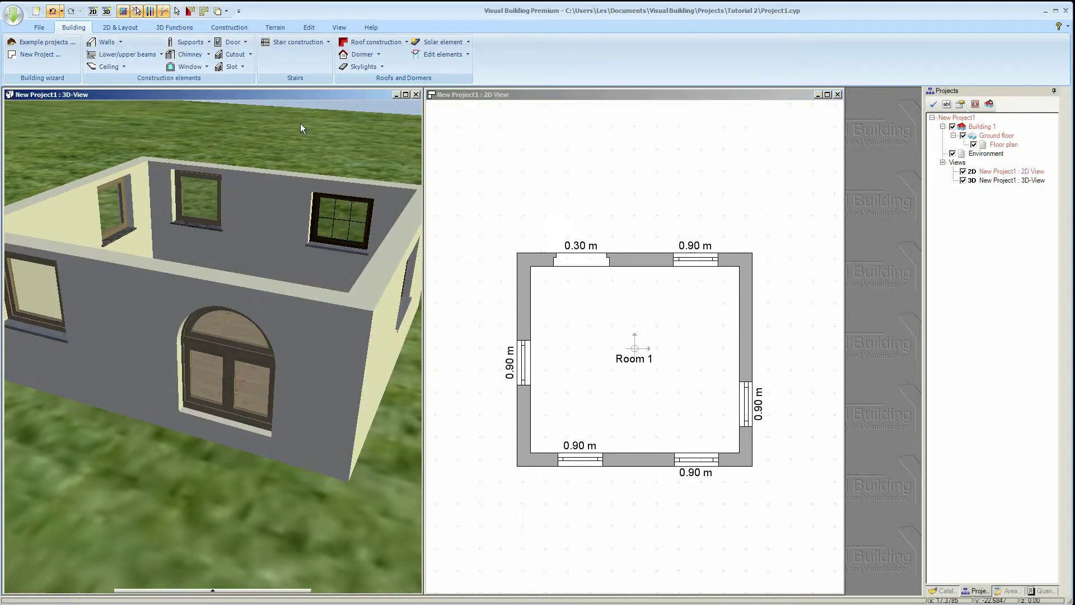
# Change the bottom-wall window's opening direction from the 3D view.
pyautogui.moveTo(300, 123); pyautogui.dragTo(260, 130)
pyautogui.moveTo(234, 125); pyautogui.dragTo(187, 390)
pyautogui.click(186, 389)
pyautogui.rightClick(186, 389)
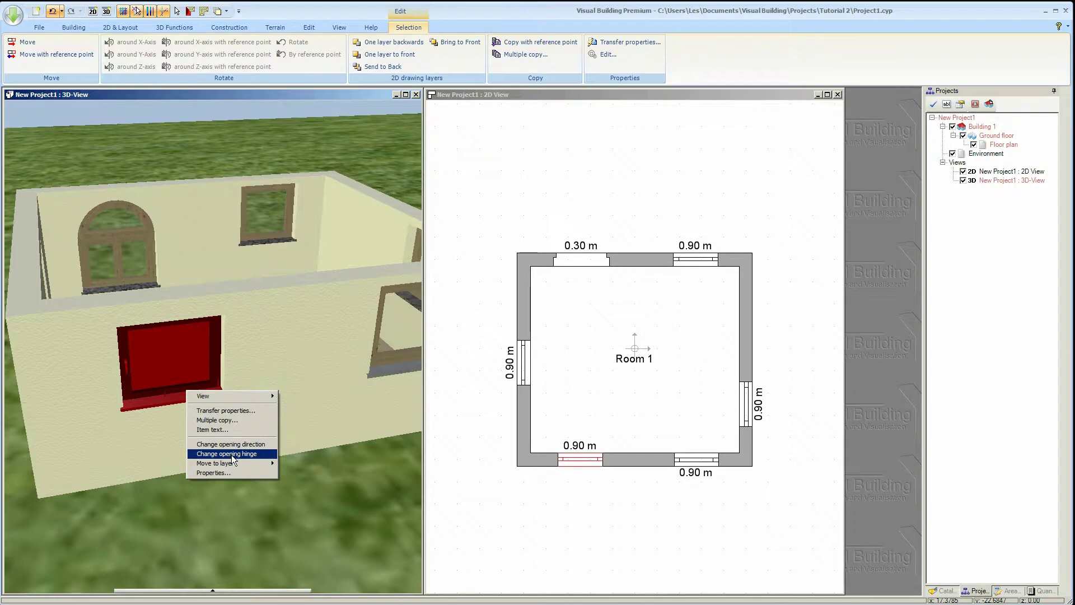
pyautogui.click(234, 444)
pyautogui.click(300, 514)
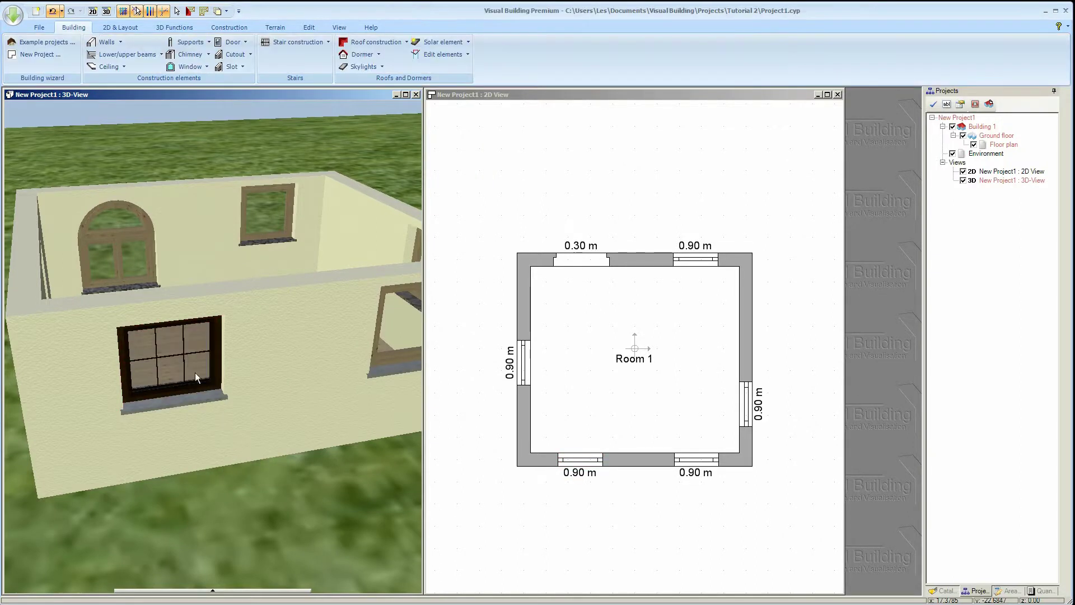
pyautogui.moveTo(82, 311); pyautogui.dragTo(112, 318)
pyautogui.doubleClick(112, 318)
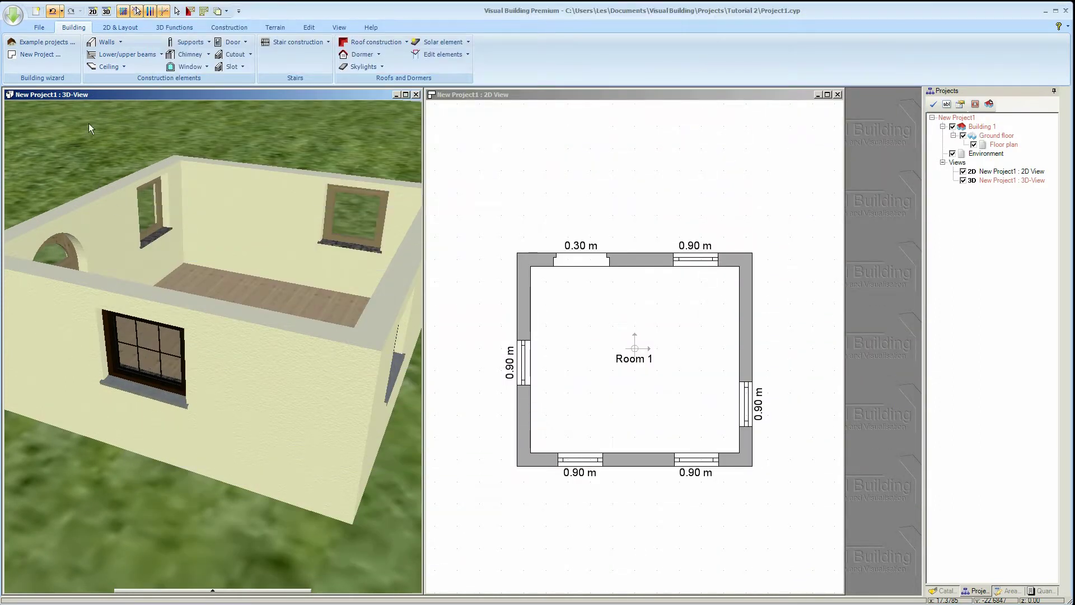
# Start a new door, select Inner door 2002, and preview it in 3D.
pyautogui.click(227, 42)
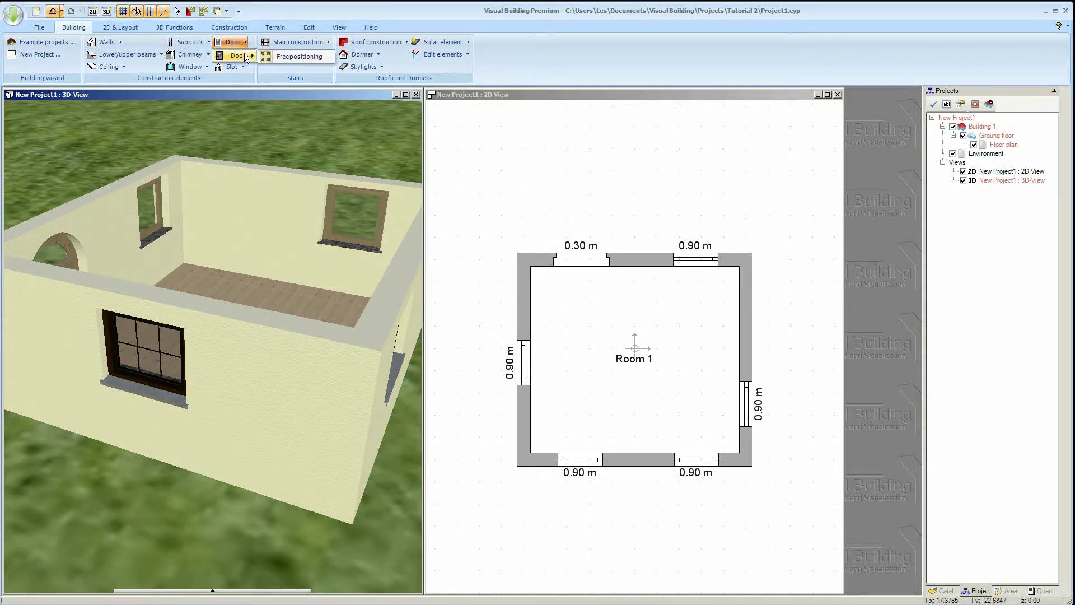
pyautogui.click(244, 55)
pyautogui.click(513, 372)
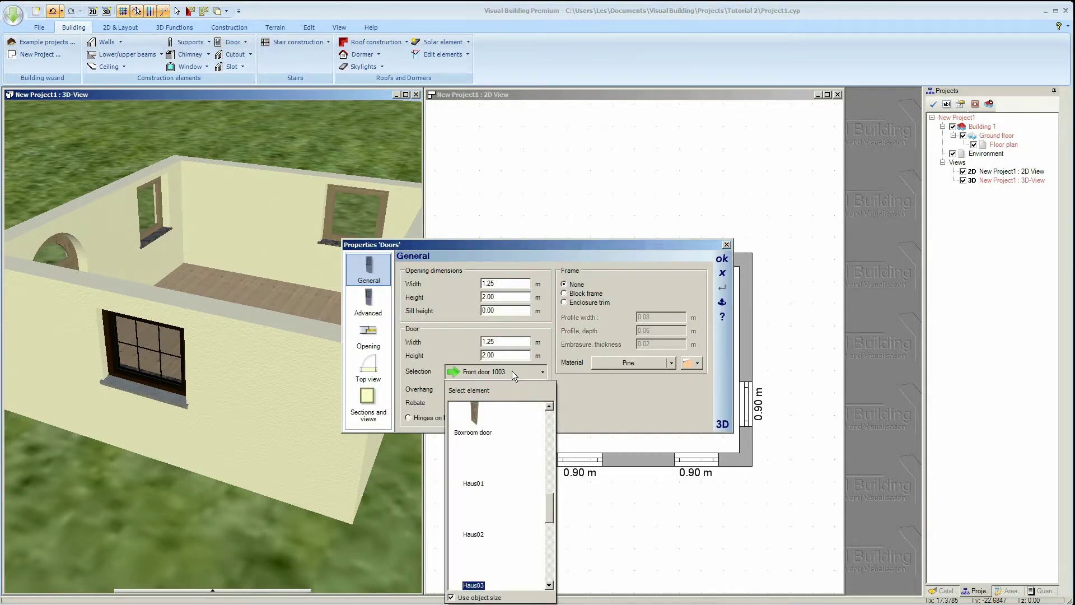
pyautogui.moveTo(550, 500); pyautogui.dragTo(550, 522)
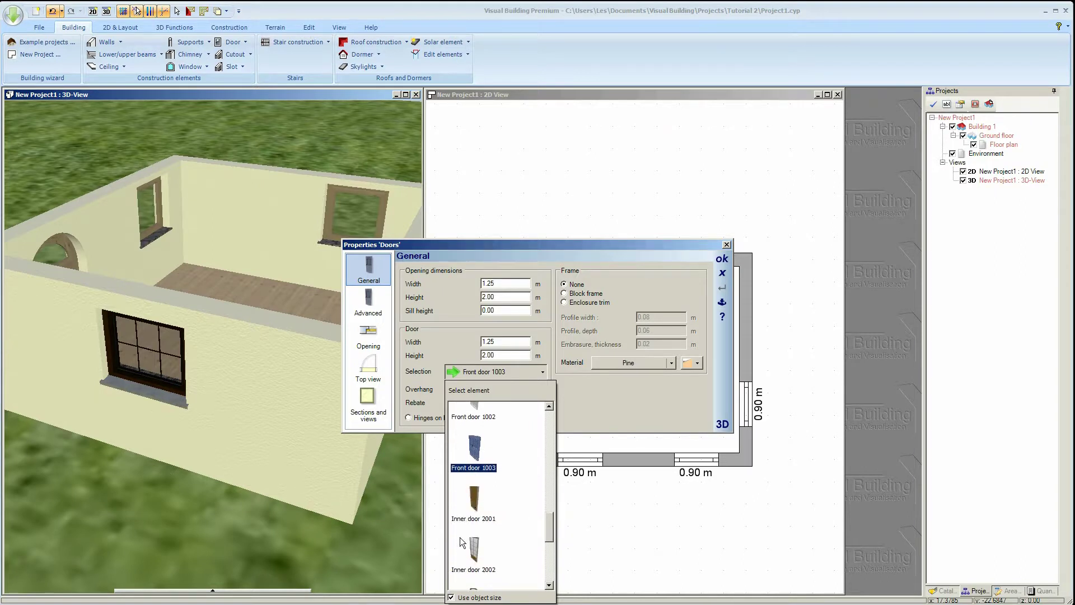
pyautogui.click(472, 550)
pyautogui.click(472, 549)
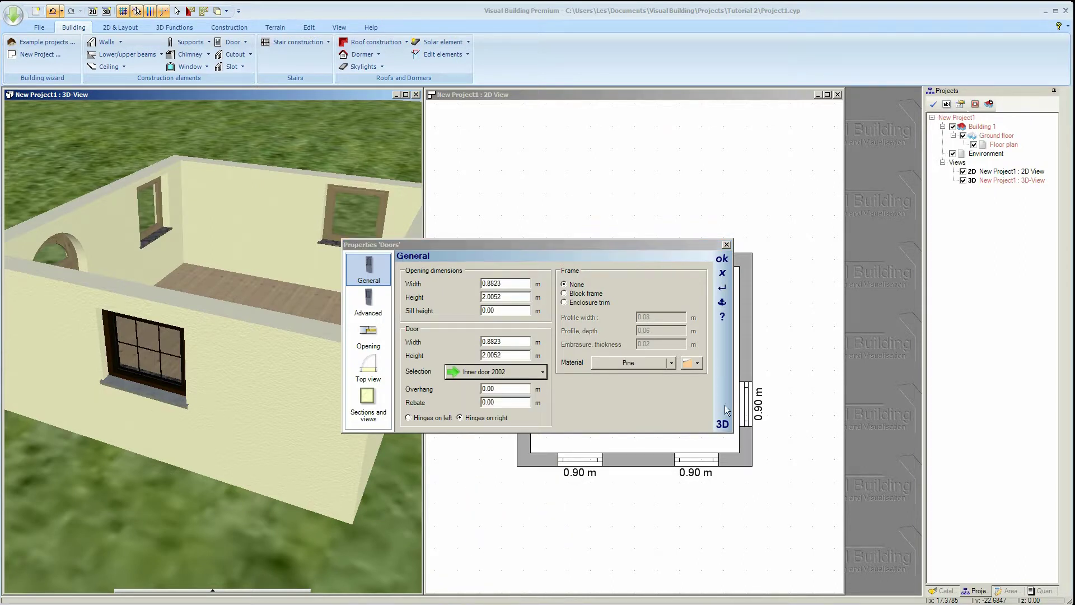
pyautogui.click(722, 424)
pyautogui.click(815, 395)
pyautogui.scroll(5, 824, 361)
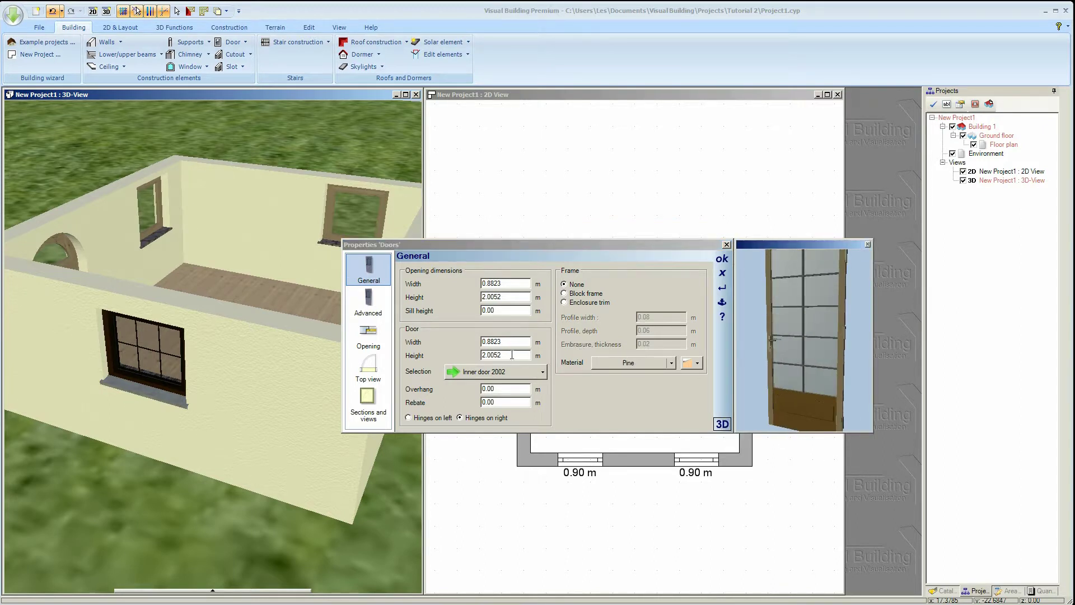
# Set the door width to 1, save the settings as default, and confirm.
pyautogui.click(503, 283)
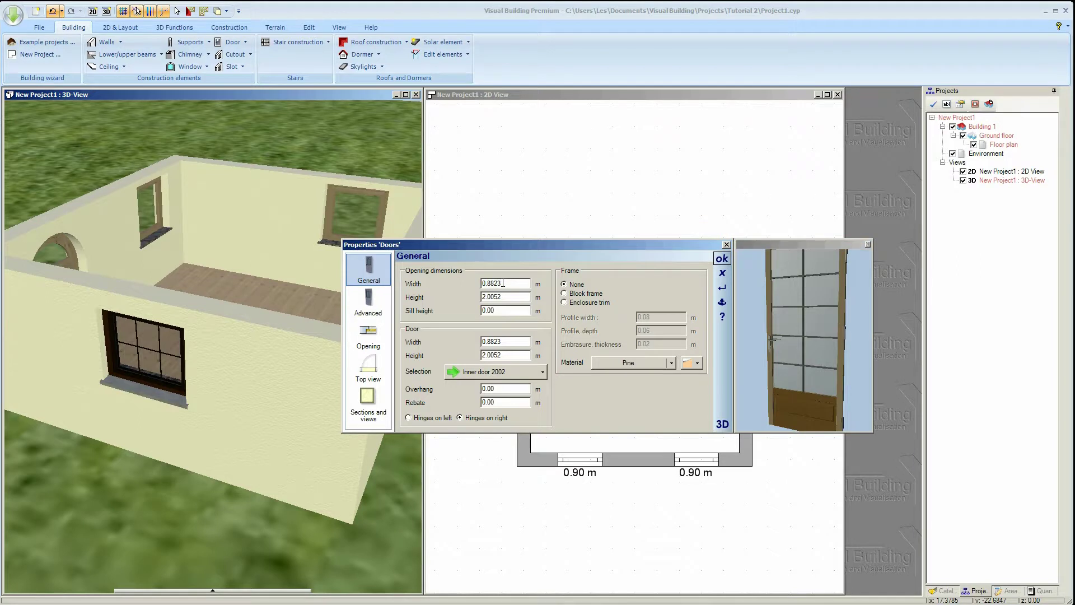
pyautogui.press('BackSpace')
pyautogui.press('BackSpace')
pyautogui.press('BackSpace')
pyautogui.press('BackSpace')
pyautogui.press('BackSpace')
pyautogui.press('BackSpace')
pyautogui.write('1')
pyautogui.click(511, 297)
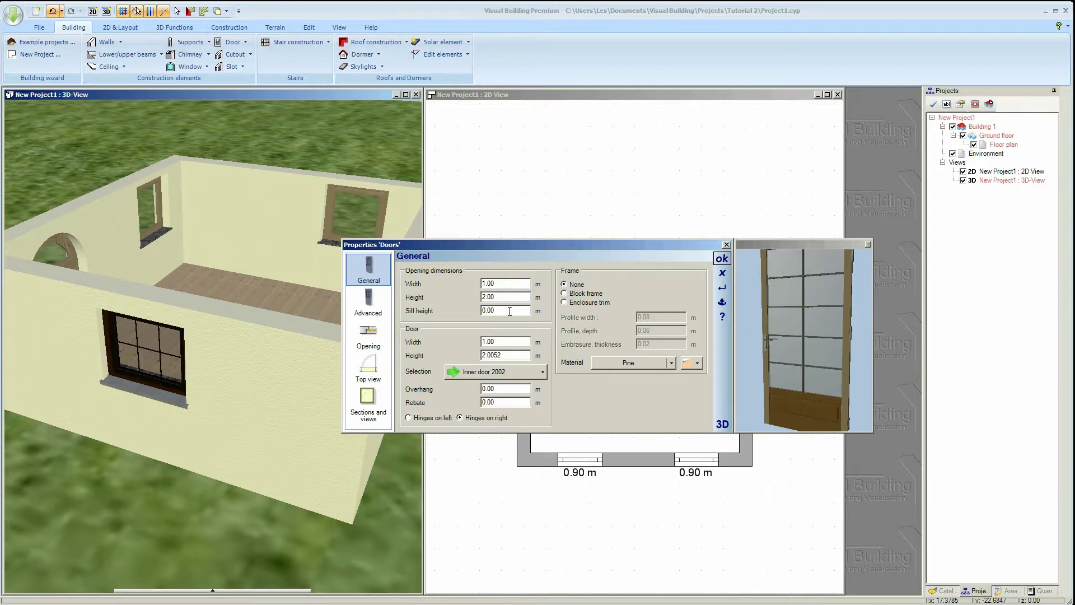
pyautogui.click(725, 307)
pyautogui.click(722, 258)
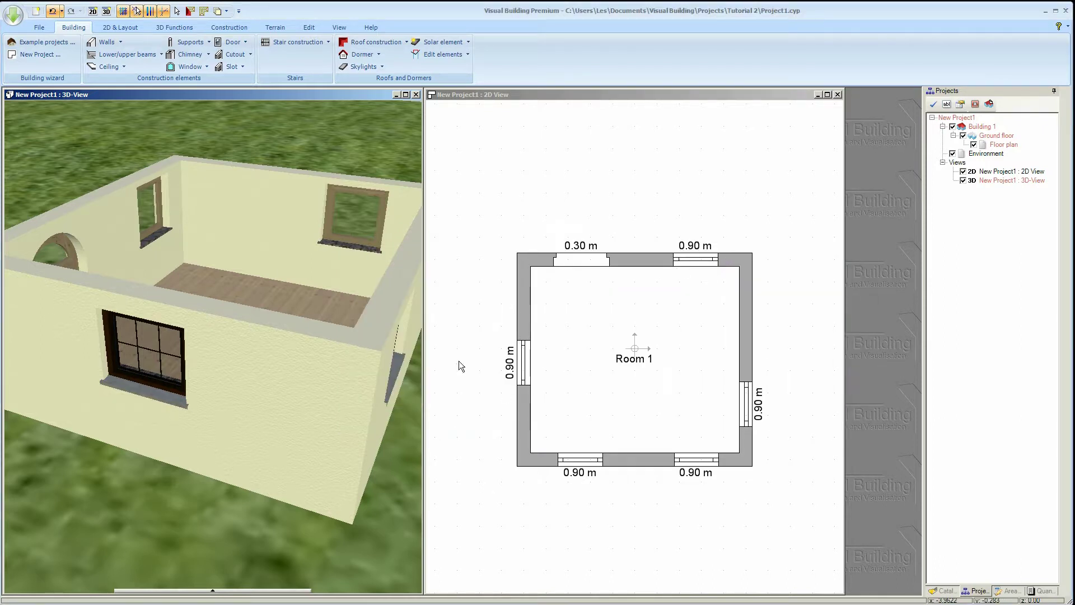
# Place a freely positioned glazed door in the left wall near its bottom corner.
pyautogui.click(233, 42)
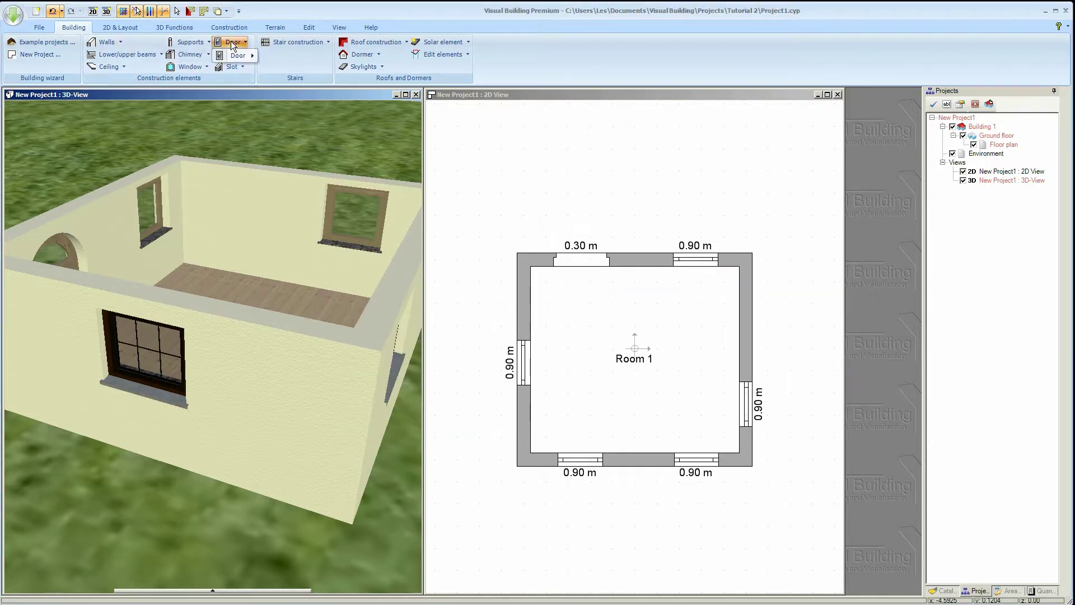
pyautogui.moveTo(234, 56)
pyautogui.click(281, 54)
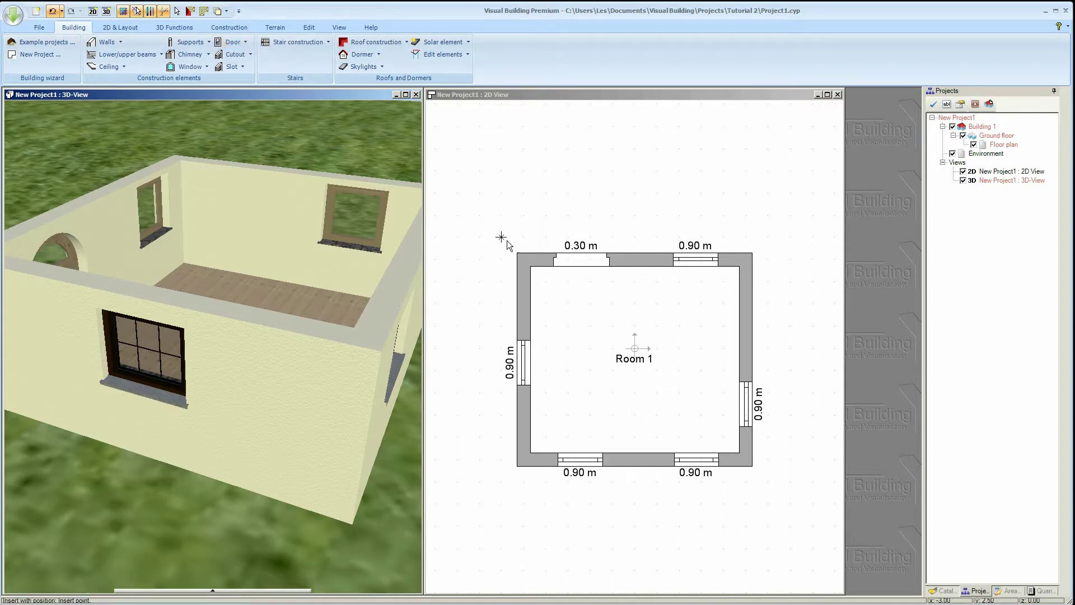
pyautogui.click(522, 422)
# Set the new door's height to 1.90 in the Door dialog and confirm.
pyautogui.click(512, 297)
pyautogui.press('BackSpace')
pyautogui.press('BackSpace')
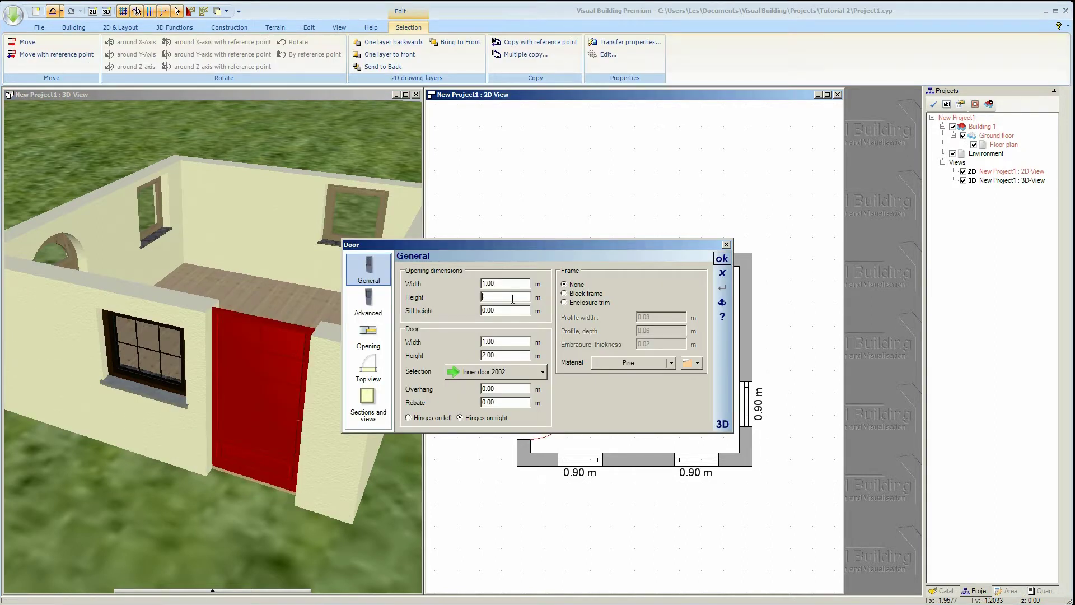
pyautogui.write('1.90')
pyautogui.click(722, 259)
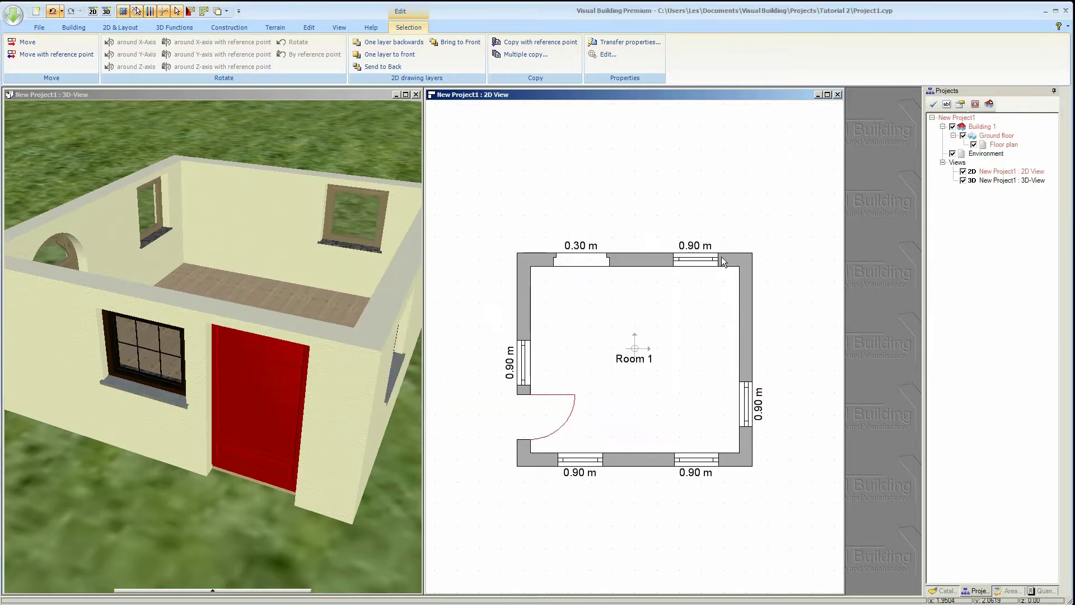
pyautogui.click(335, 244)
pyautogui.moveTo(391, 391); pyautogui.dragTo(394, 469)
# Change the opening hinge of the left-wall door to the other side.
pyautogui.click(564, 421)
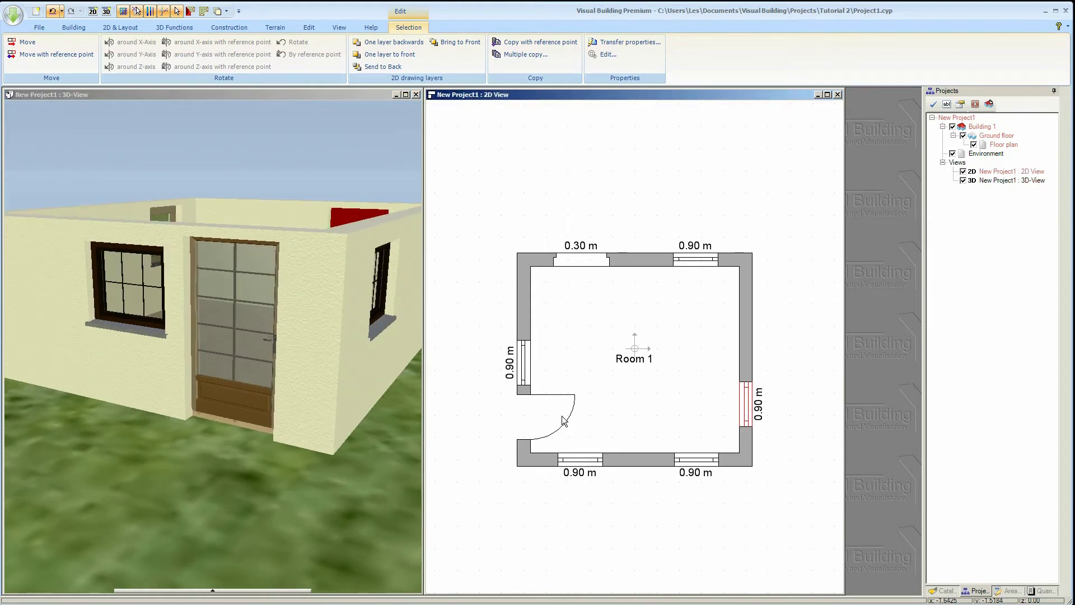
pyautogui.rightClick(564, 421)
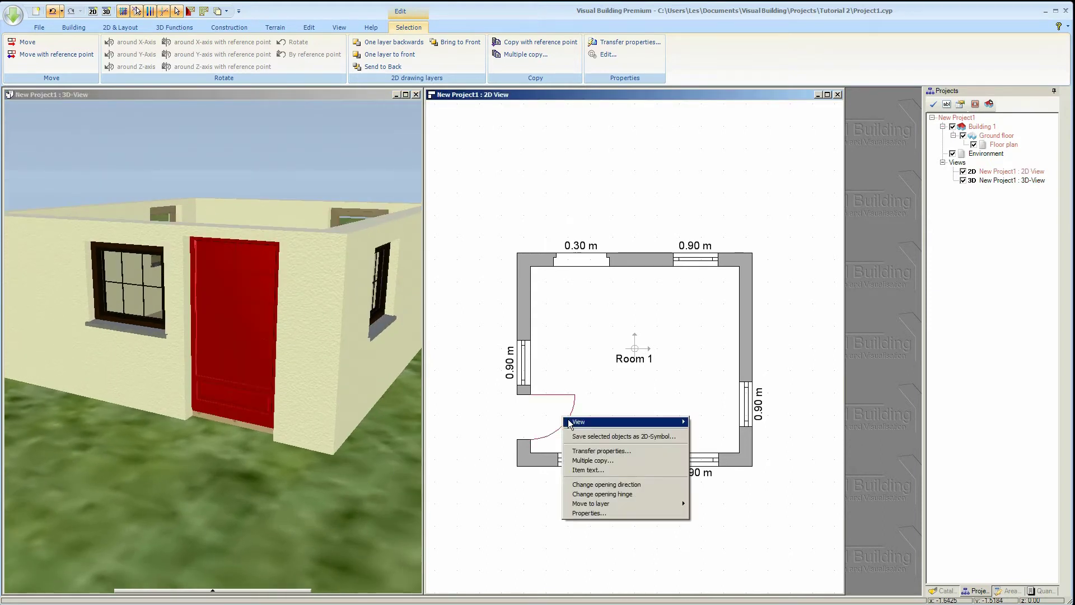
pyautogui.click(609, 495)
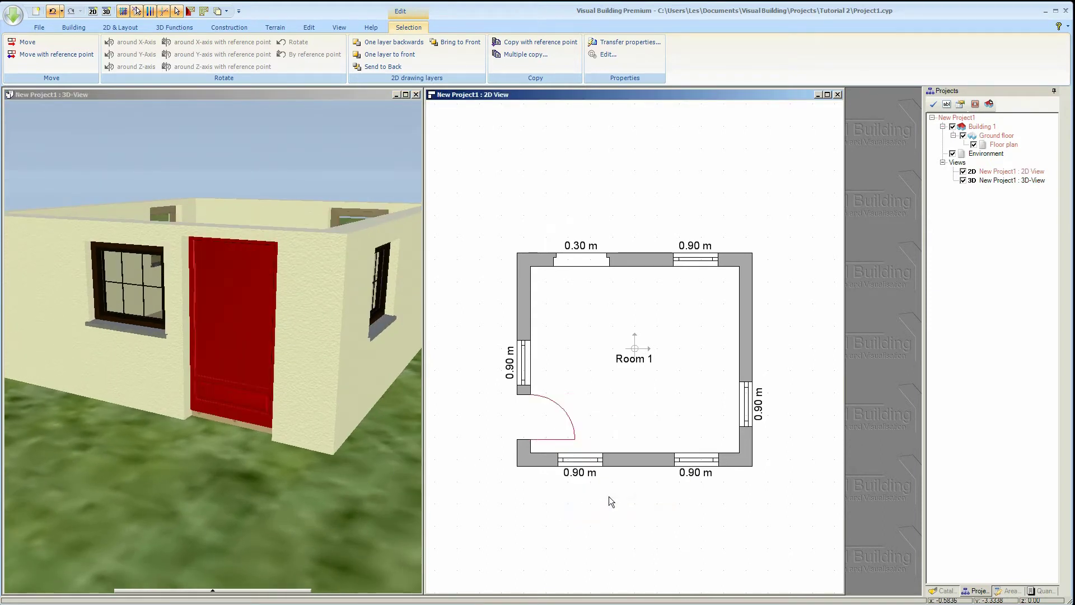
# Flip the door's opening direction outward, then back inward into the room.
pyautogui.rightClick(555, 432)
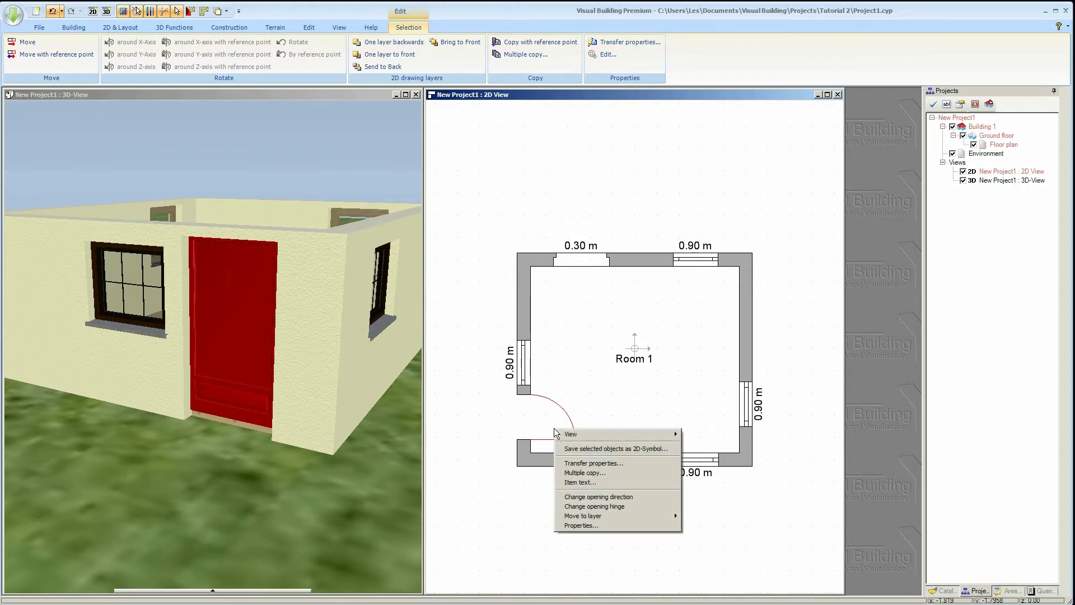
pyautogui.click(602, 497)
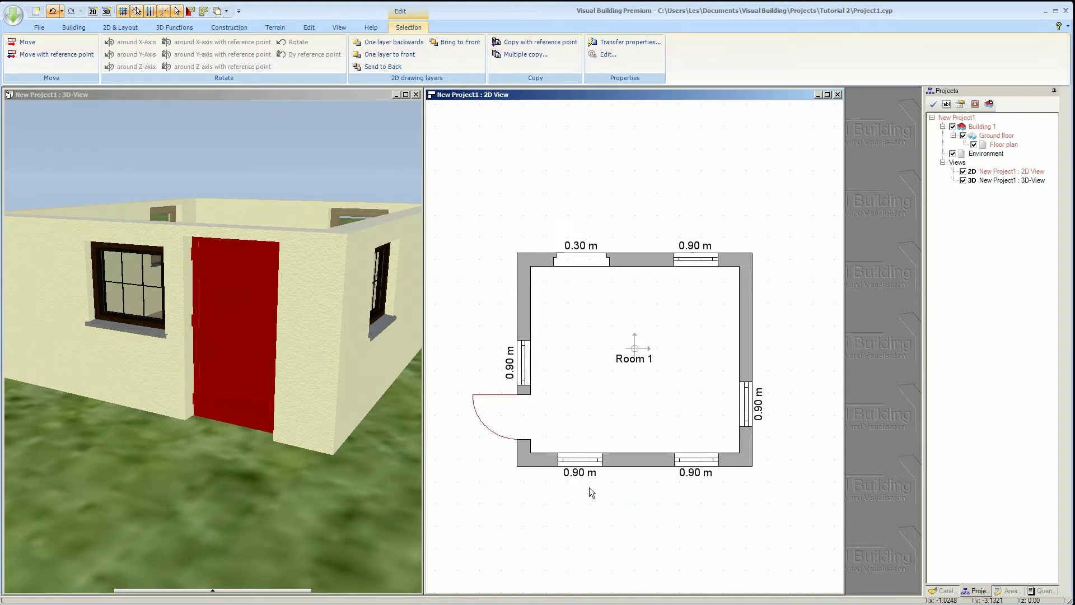
pyautogui.click(514, 426)
pyautogui.click(515, 427)
pyautogui.rightClick(514, 426)
pyautogui.click(563, 490)
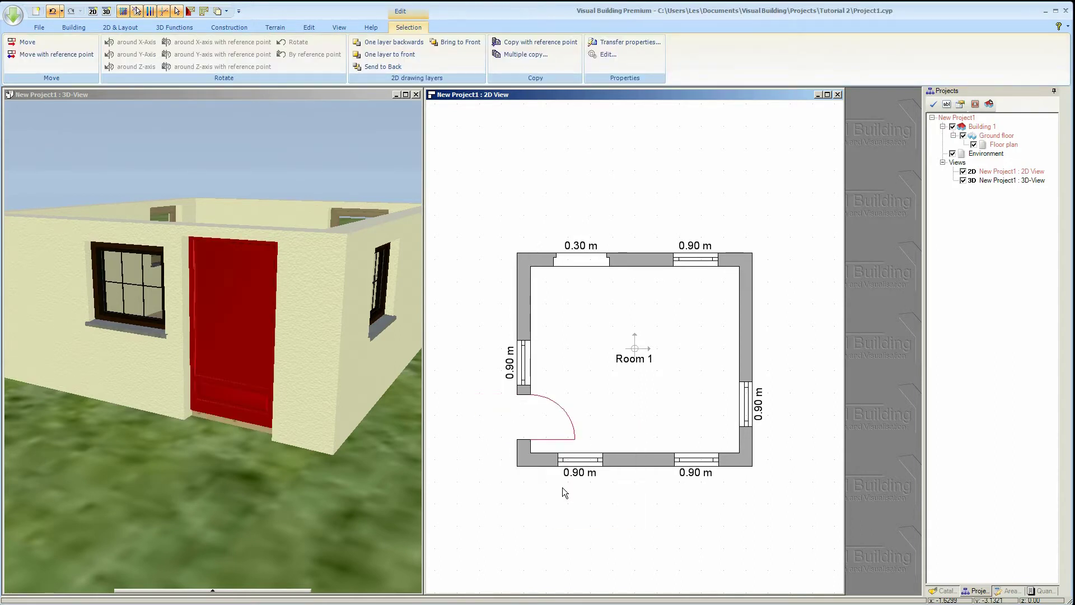
pyautogui.click(669, 275)
# Place a free-positioned door centred between the right wall's top and bottom corners.
pyautogui.click(232, 42)
pyautogui.moveTo(241, 58)
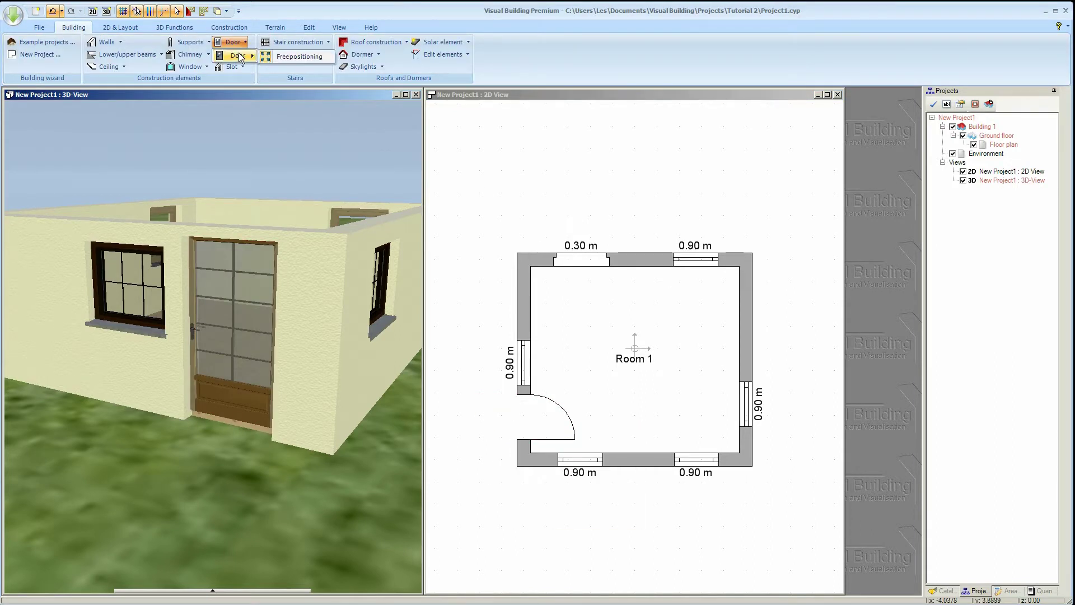
pyautogui.click(277, 56)
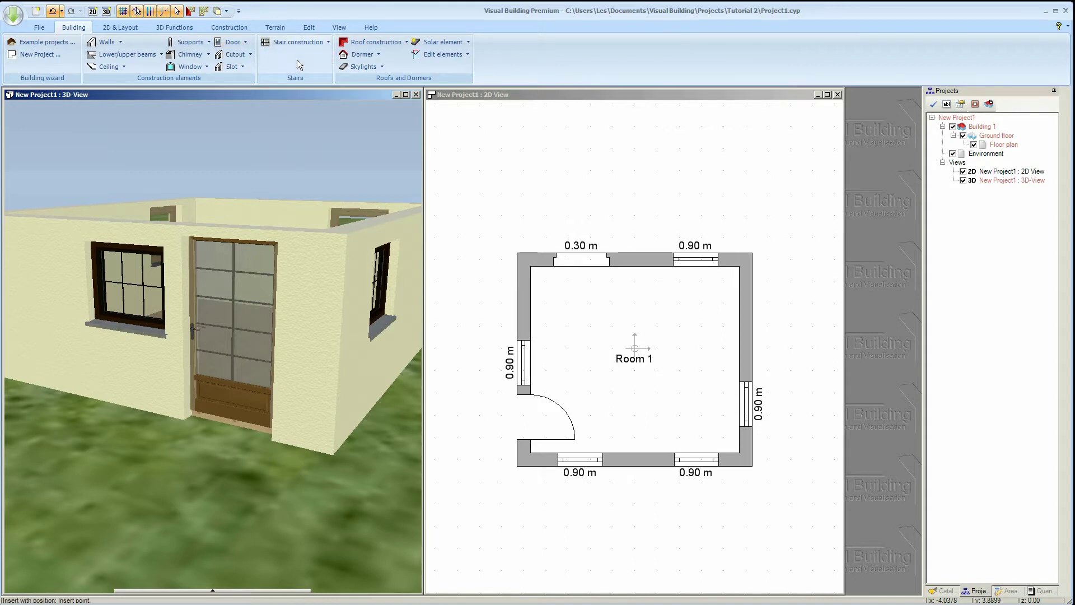
pyautogui.rightClick(751, 324)
pyautogui.moveTo(780, 343)
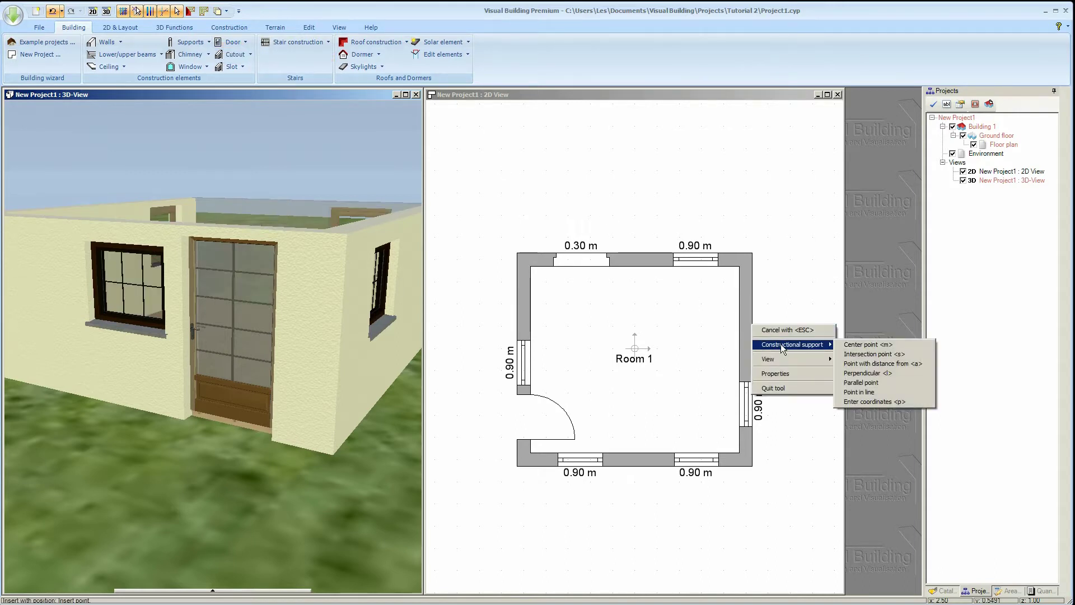
pyautogui.click(866, 345)
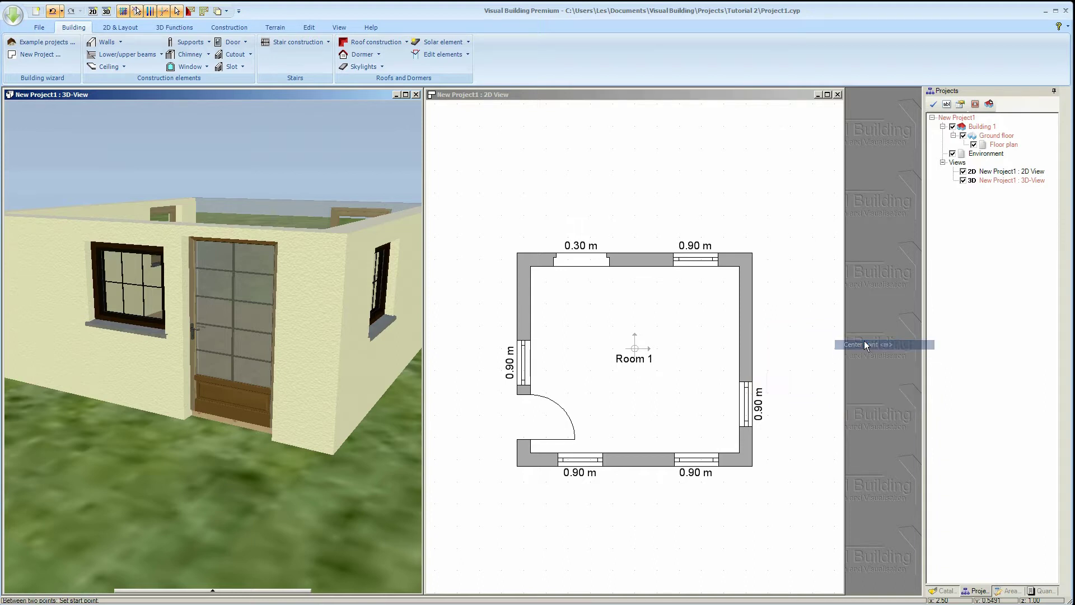
pyautogui.click(739, 267)
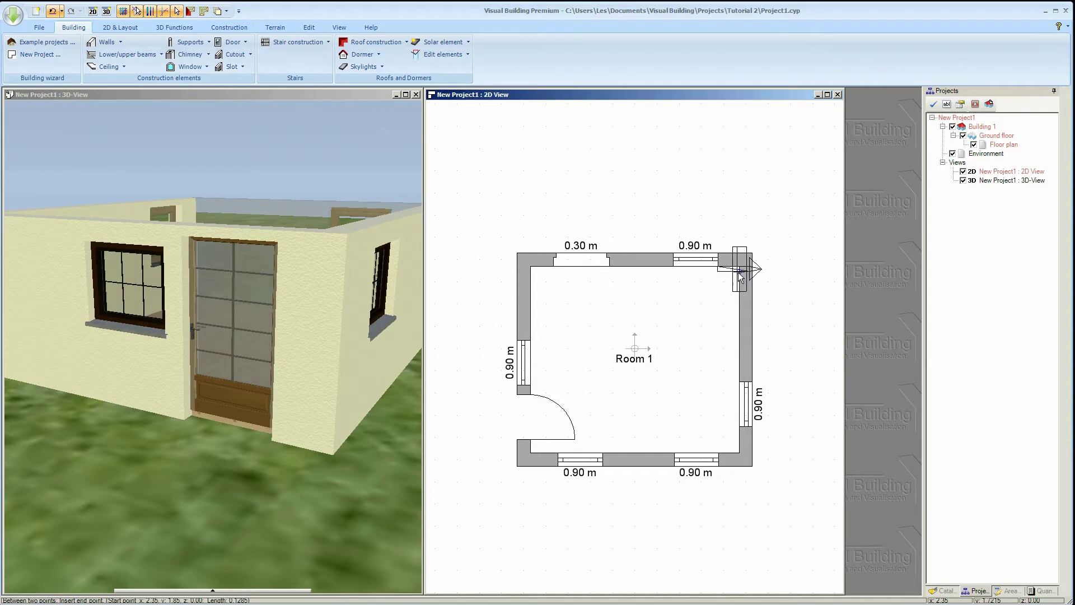
pyautogui.click(741, 451)
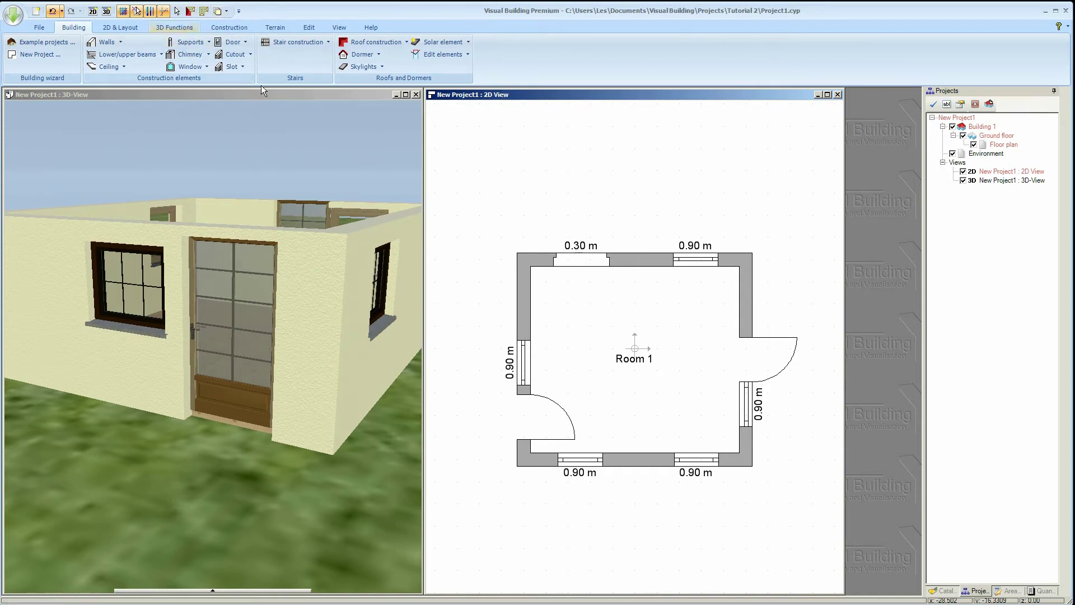
# Drag the right-wall door upward along the wall in the floor plan.
pyautogui.moveTo(260, 107); pyautogui.dragTo(246, 143)
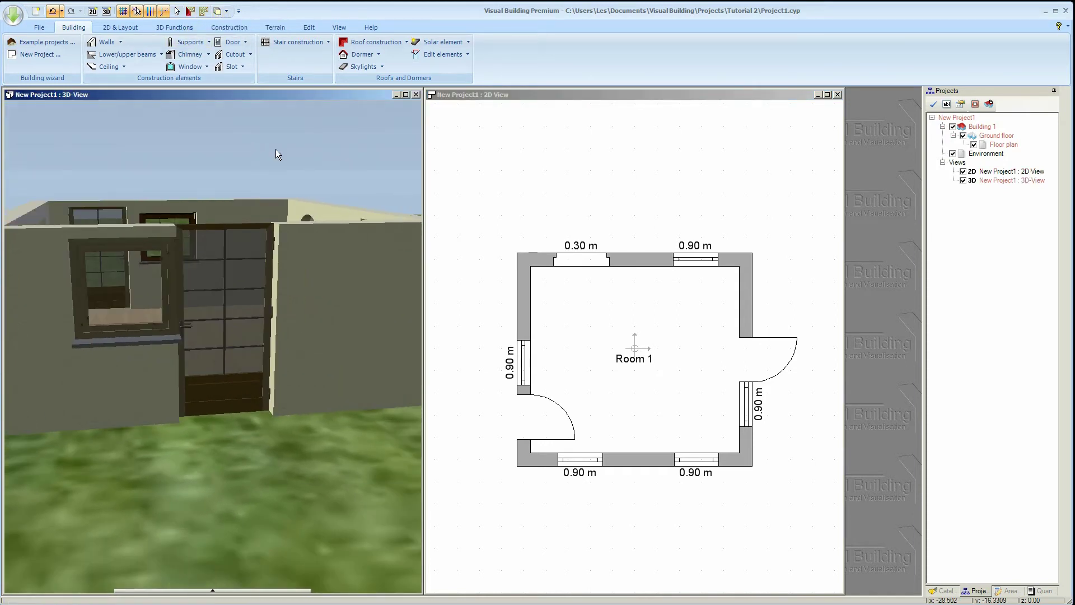
pyautogui.moveTo(260, 426); pyautogui.dragTo(358, 404)
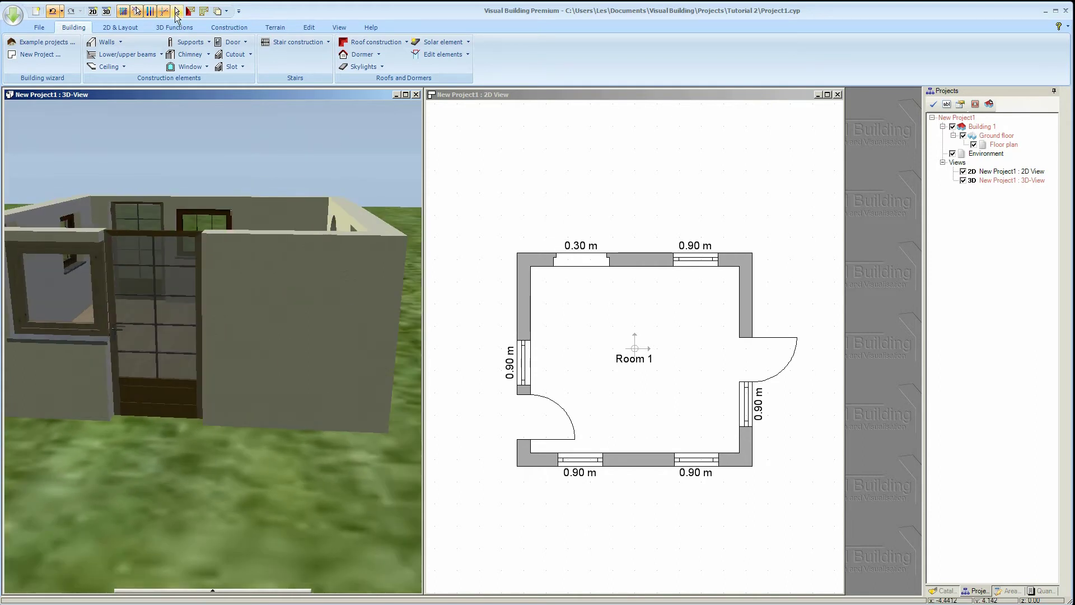
pyautogui.click(777, 360)
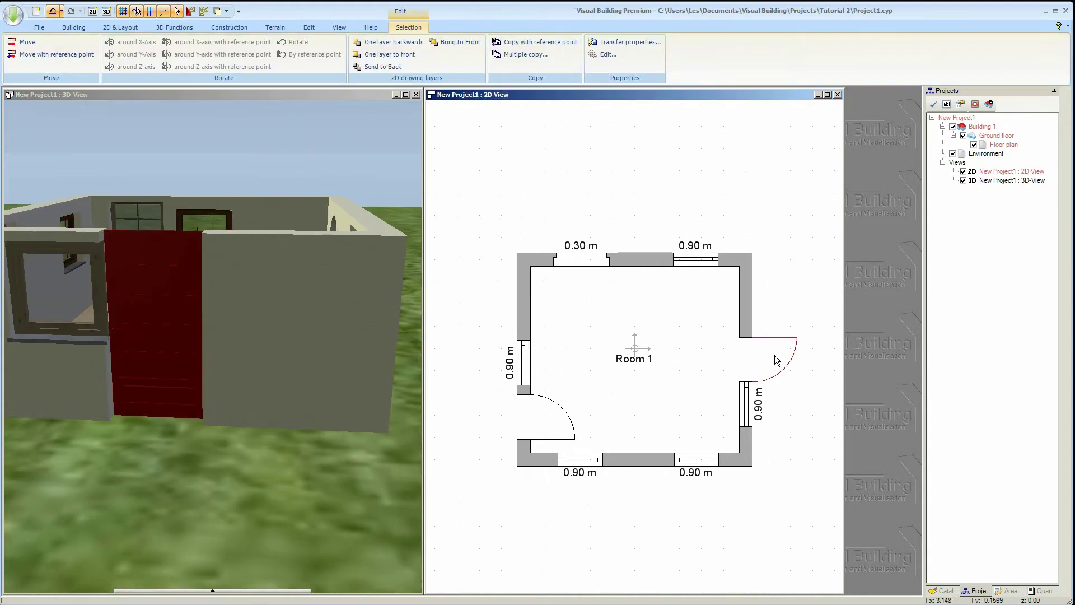
pyautogui.moveTo(777, 360); pyautogui.dragTo(771, 325)
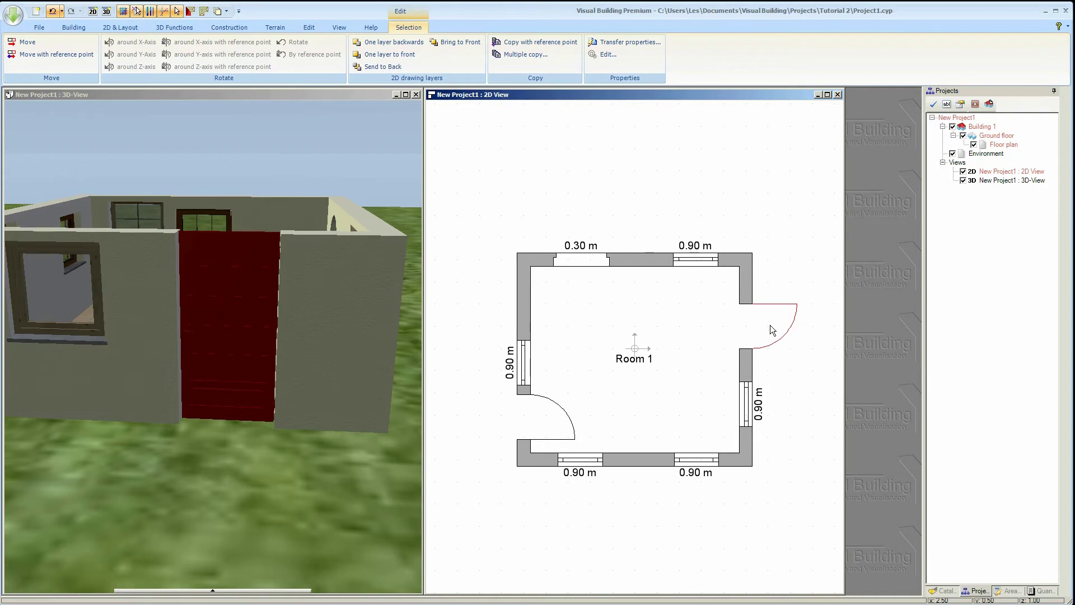
pyautogui.click(382, 186)
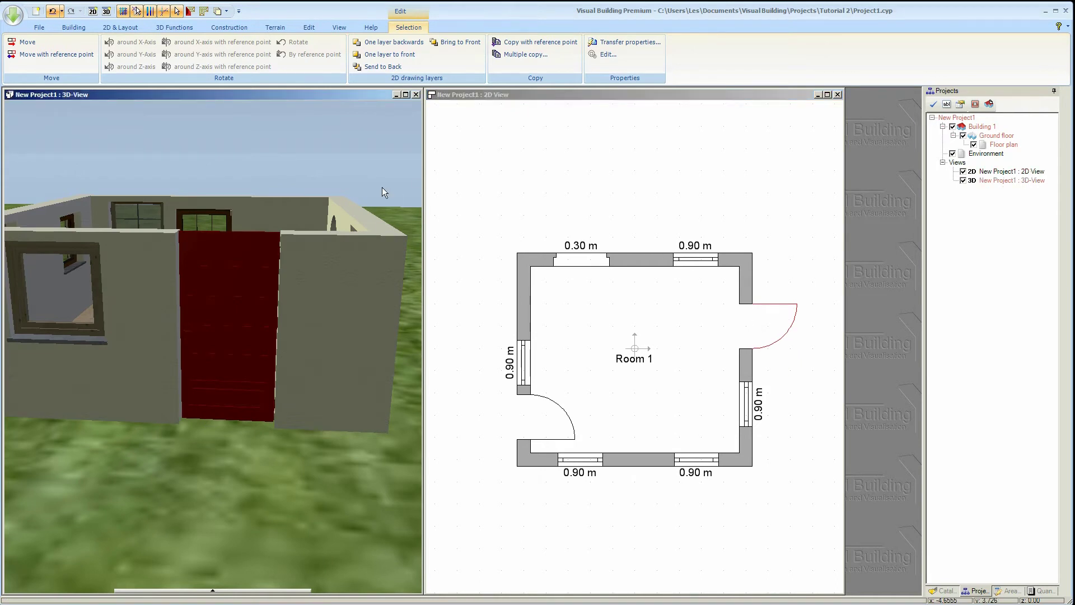
pyautogui.moveTo(323, 170); pyautogui.dragTo(335, 180)
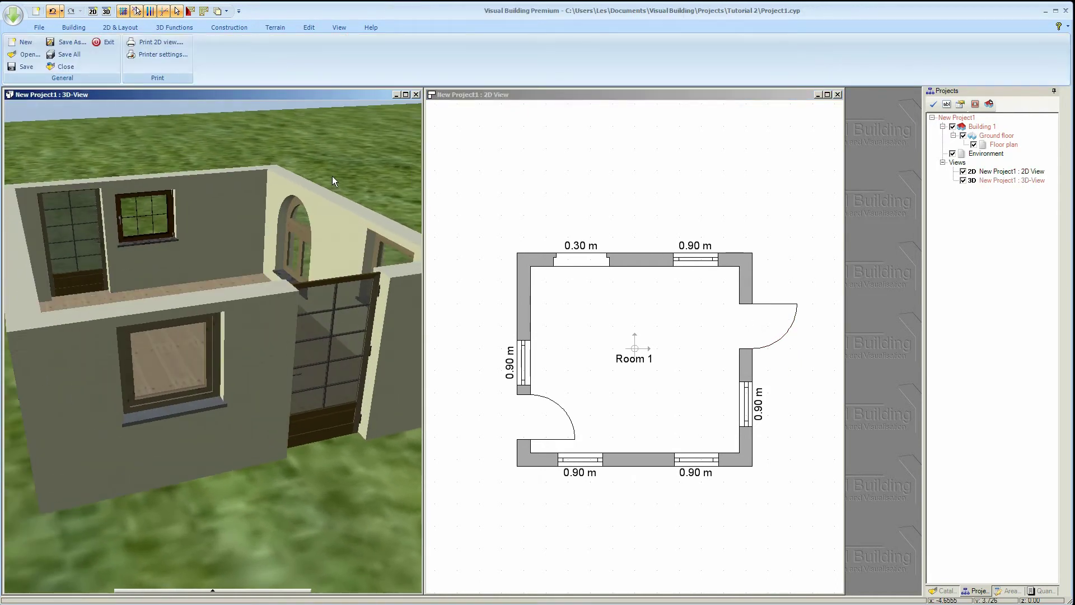
# Insert a free-positioned wall cutout in the upper part of the left wall.
pyautogui.click(82, 30)
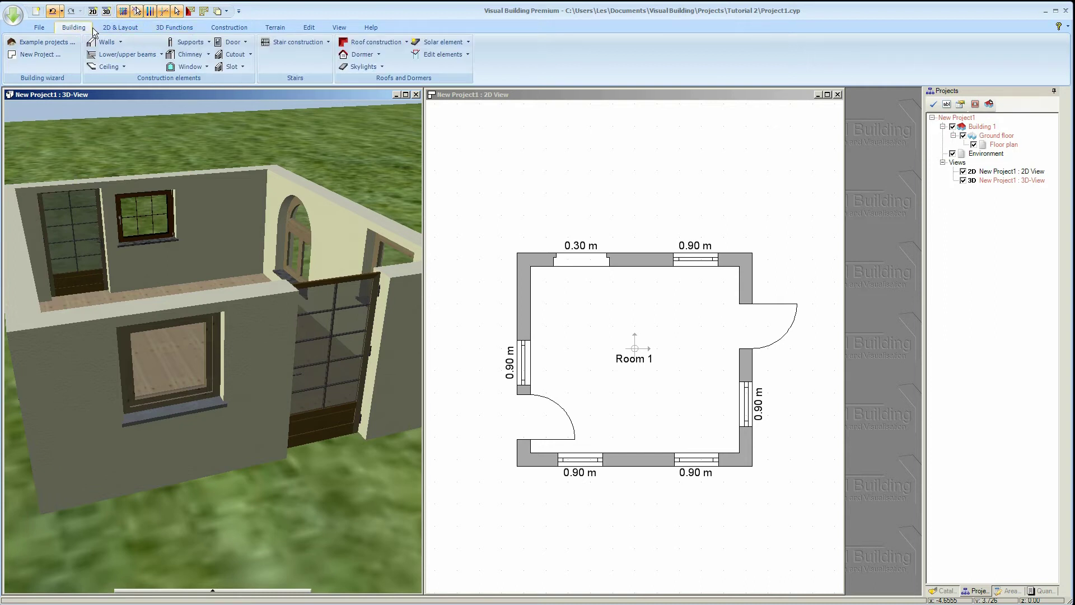
pyautogui.click(236, 55)
pyautogui.moveTo(244, 68)
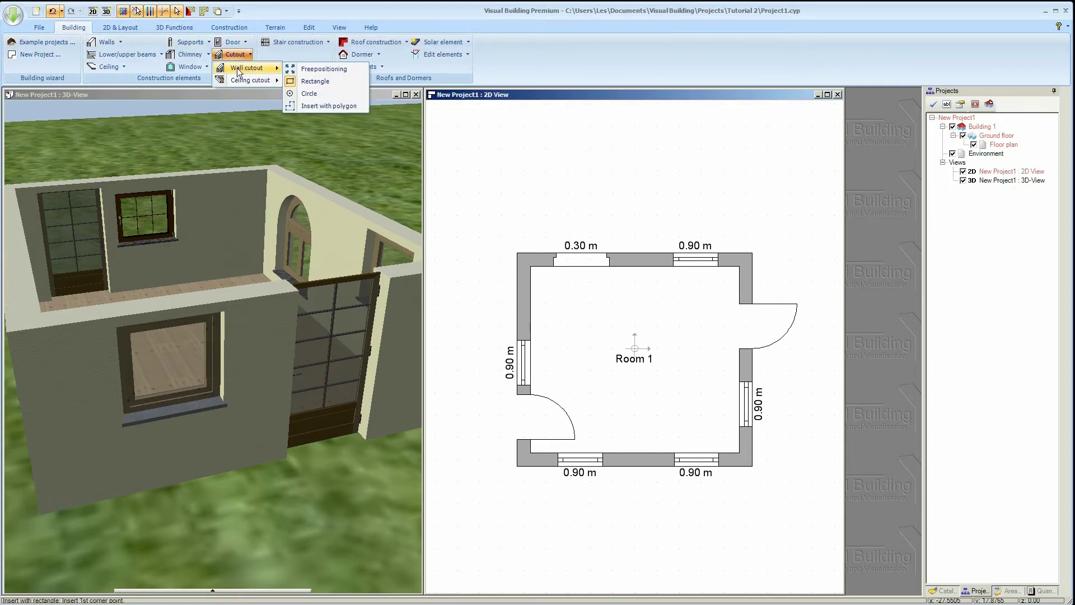
pyautogui.click(308, 71)
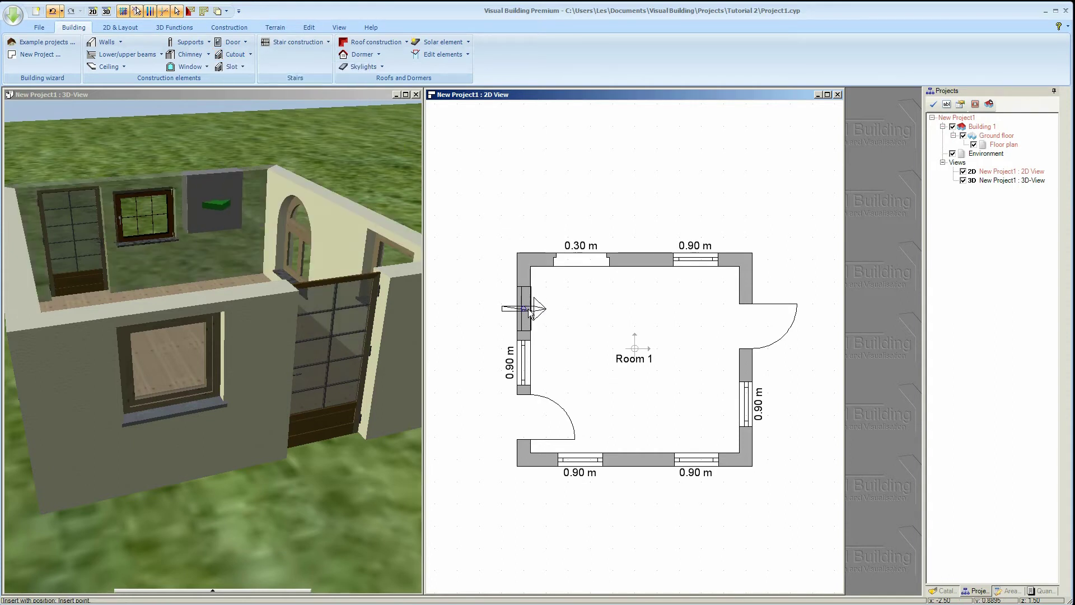
pyautogui.click(528, 305)
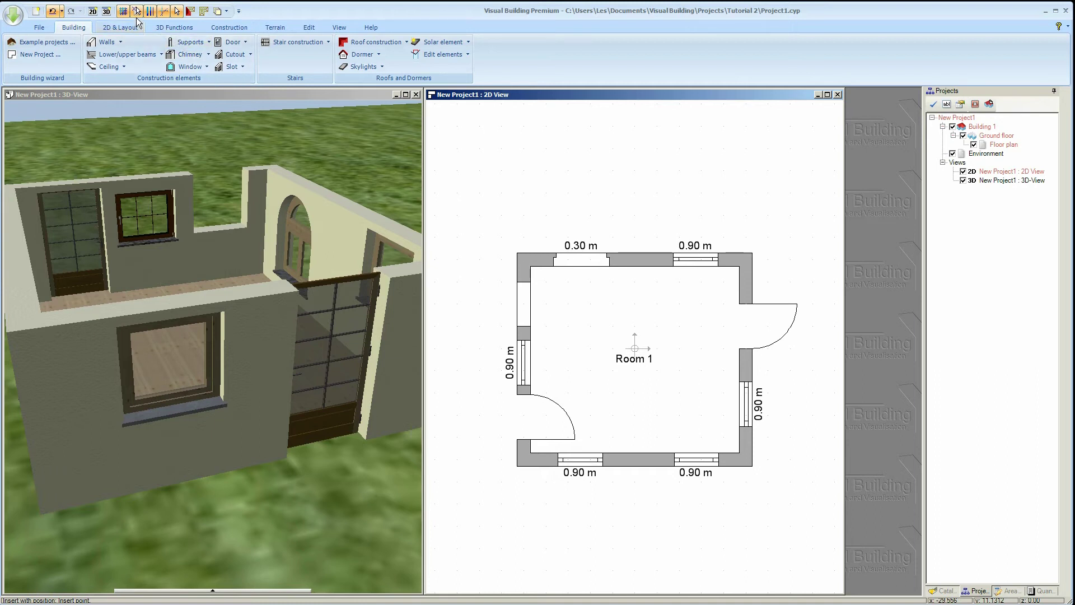
# Give the left-wall cutout a height of 1.80 and sill height 0.
pyautogui.click(177, 11)
pyautogui.click(529, 317)
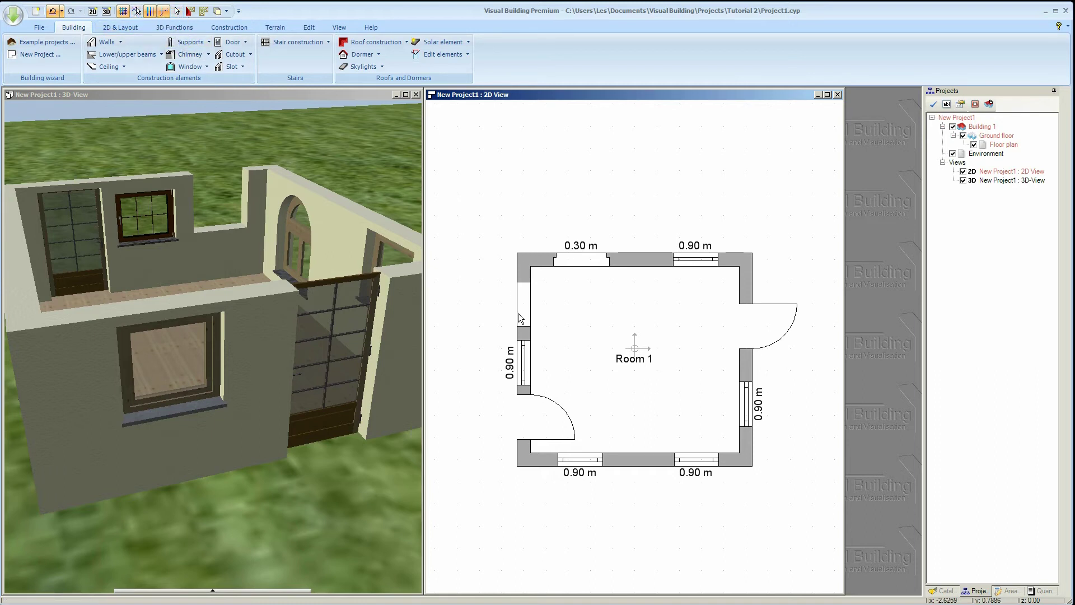
pyautogui.doubleClick(528, 317)
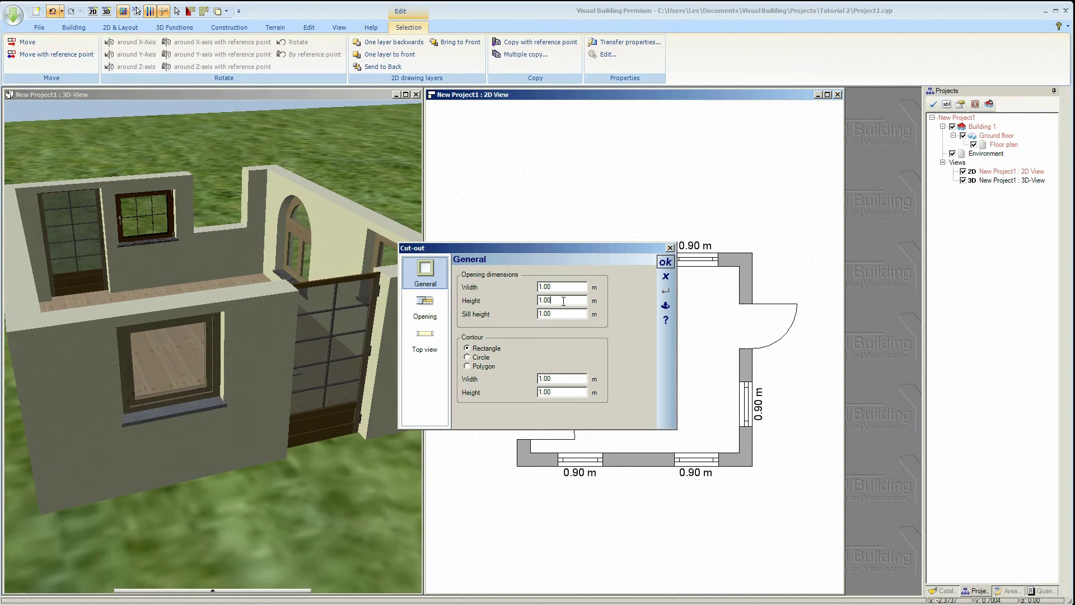
pyautogui.moveTo(562, 300); pyautogui.dragTo(515, 301)
pyautogui.press('BackSpace')
pyautogui.press('BackSpace')
pyautogui.press('BackSpace')
pyautogui.click(575, 302)
pyautogui.click(665, 261)
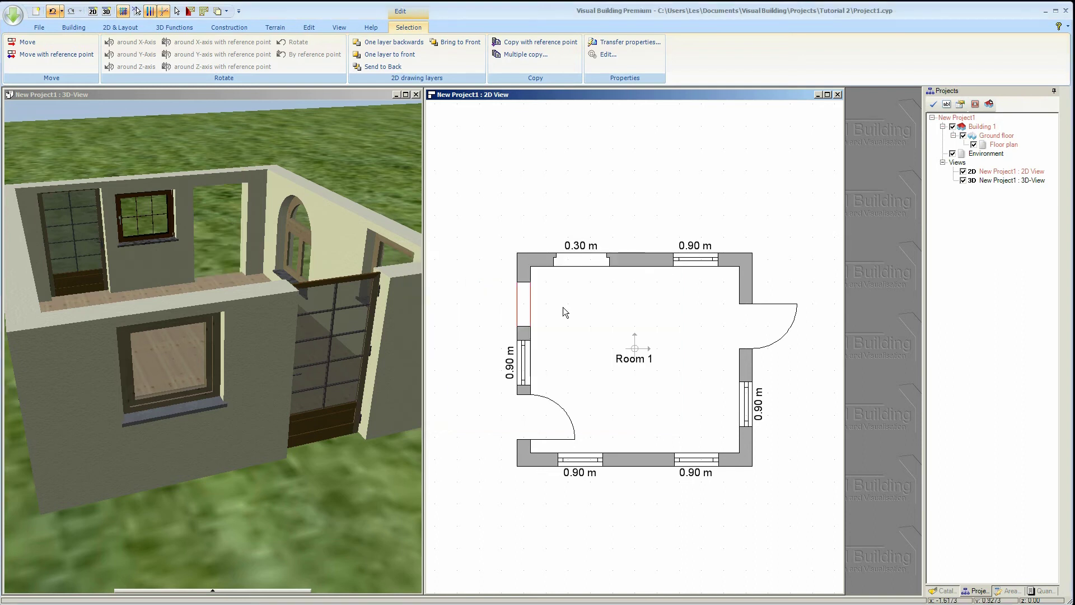